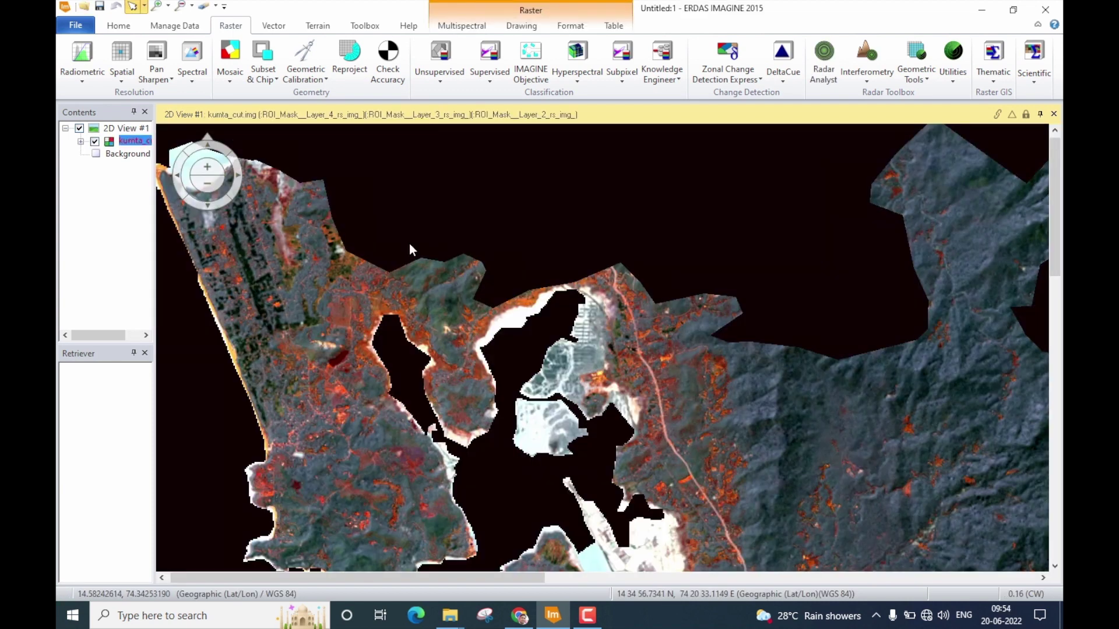
- Fit the kumta_cut.img image to the view frame and set its sensor type to Landsat 8 MS
right_click(386, 174)
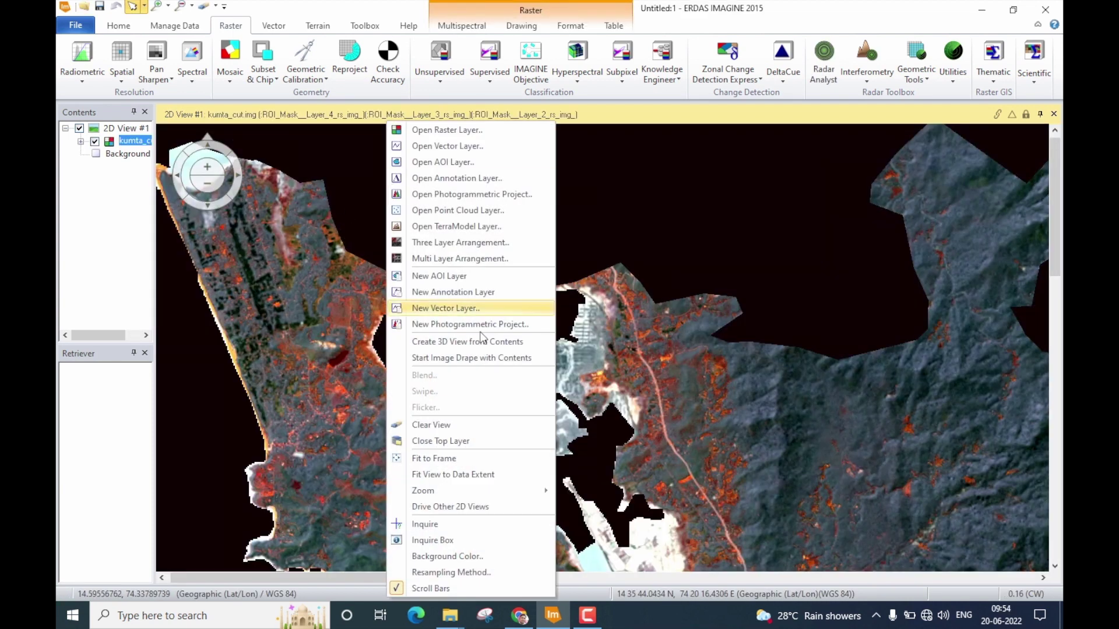
click(484, 460)
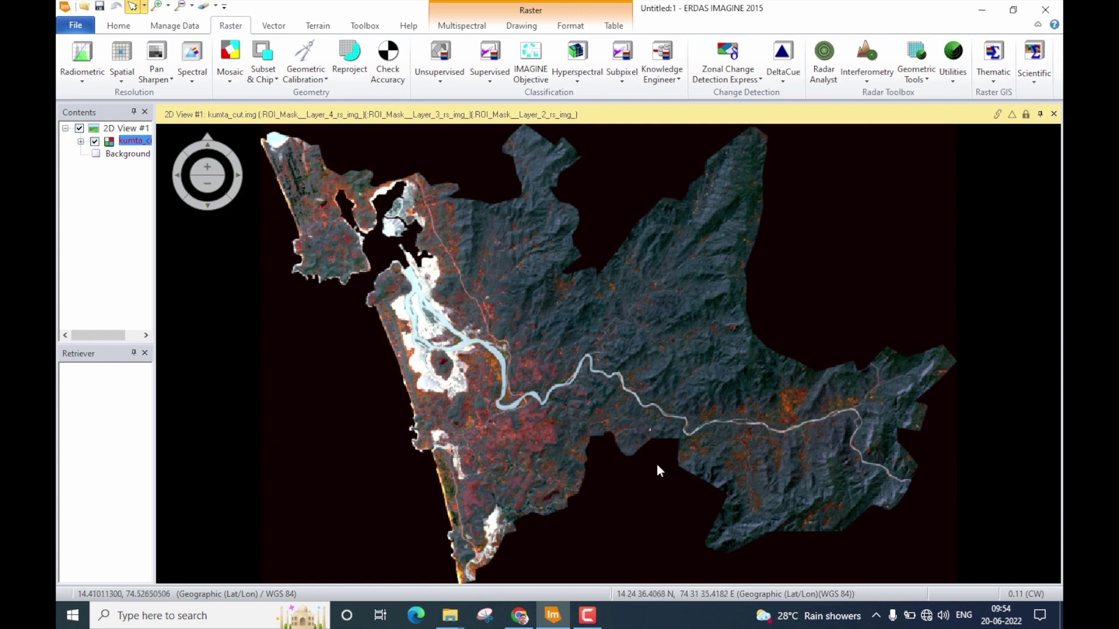
click(466, 27)
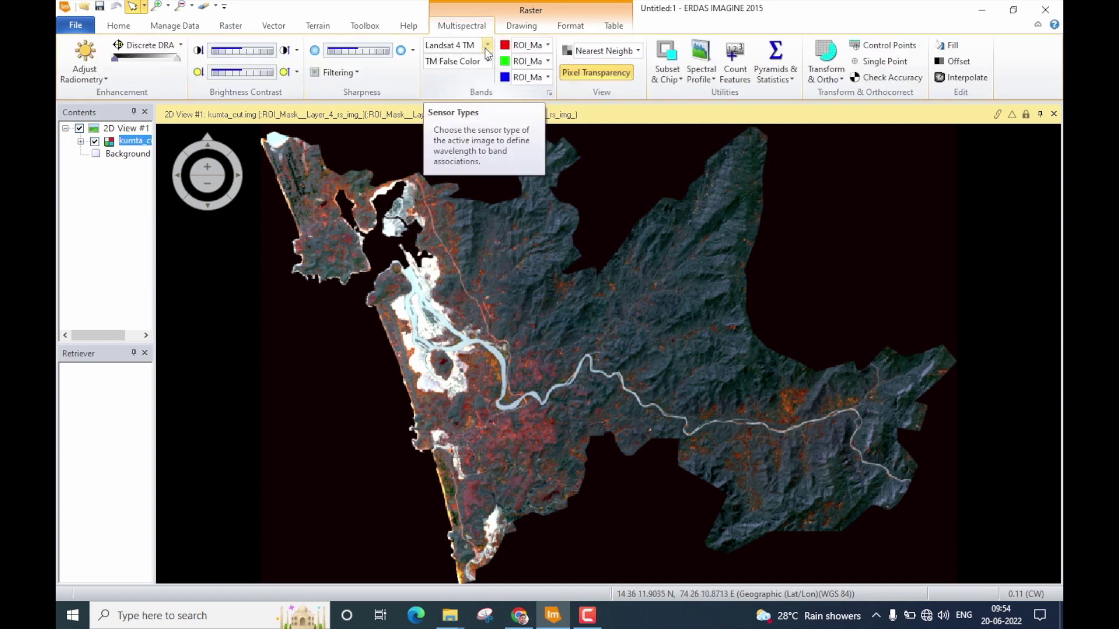
click(487, 45)
click(484, 72)
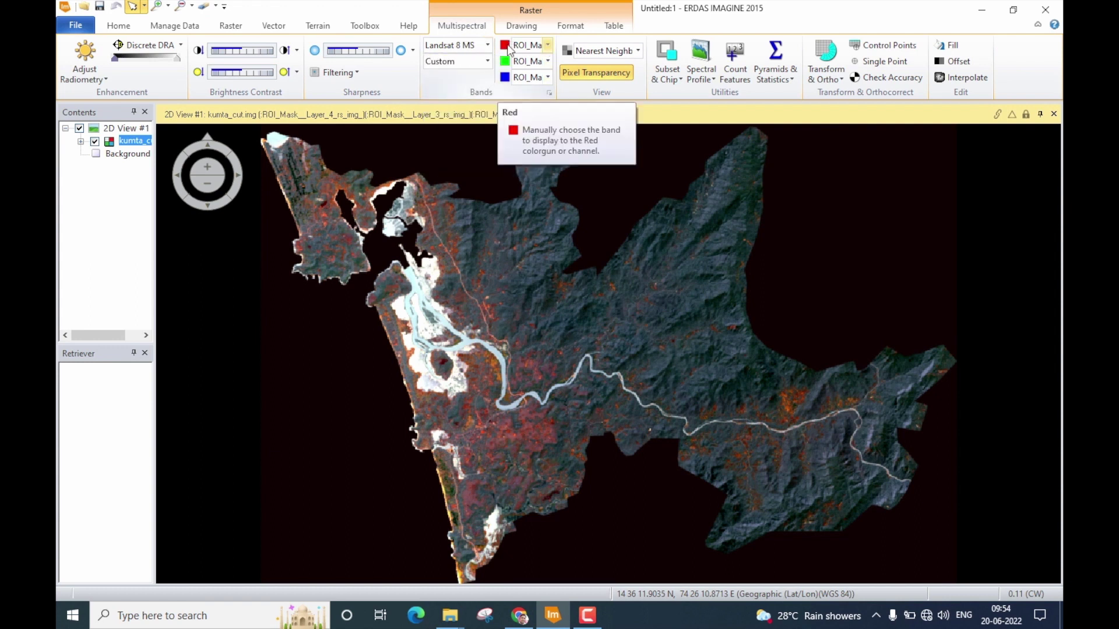
- Set the image's band combination to layer 5 for red, layer 4 for green and layer 3 for blue
click(548, 46)
click(564, 104)
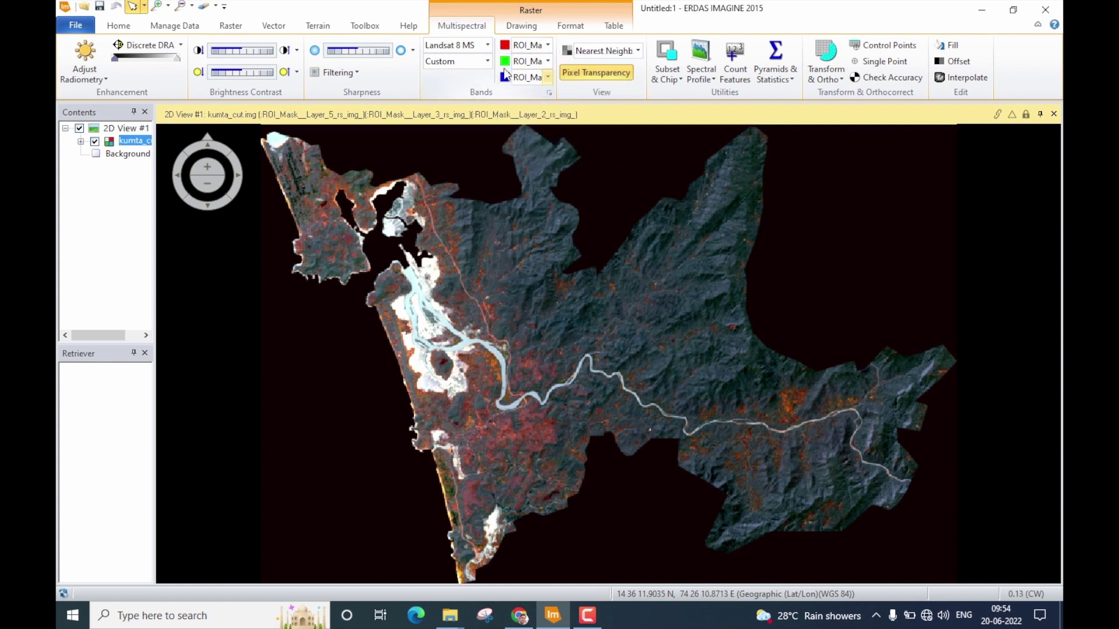
click(547, 61)
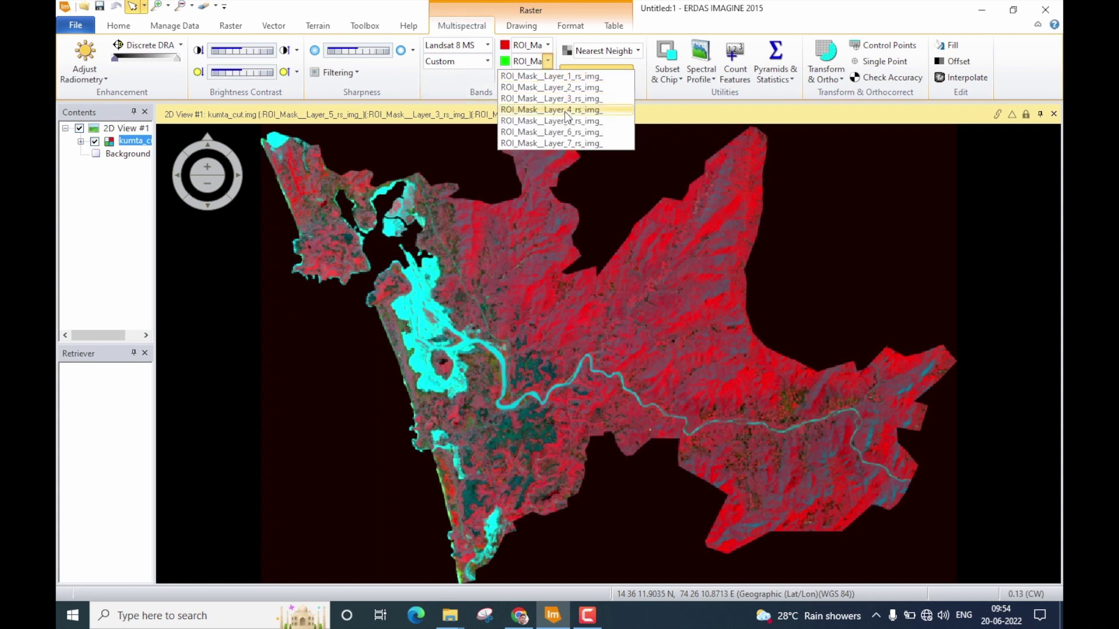
click(560, 111)
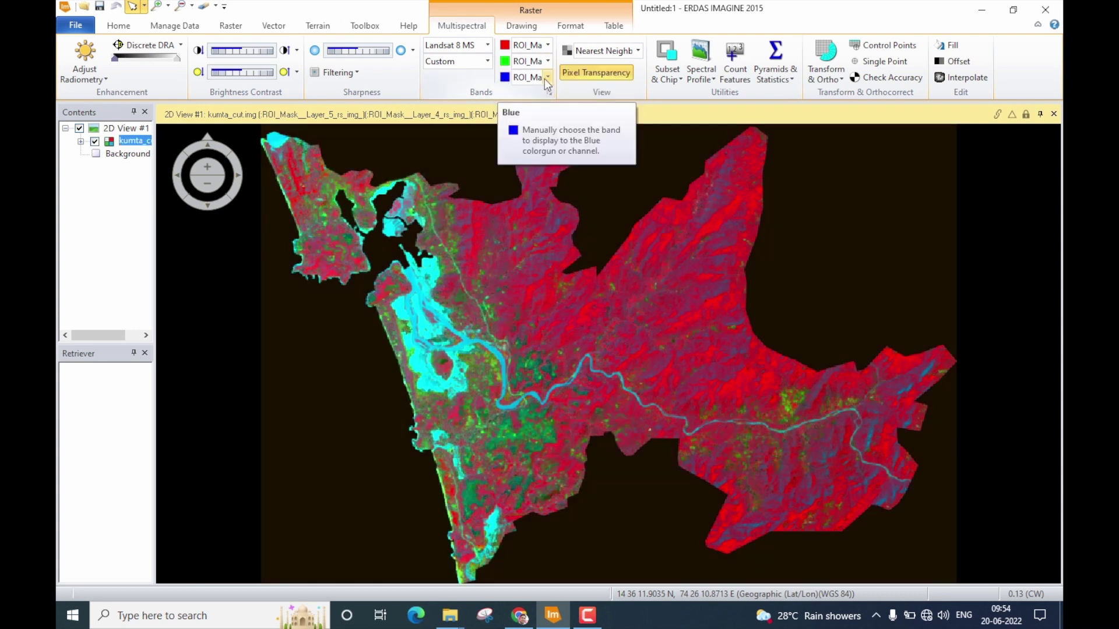
click(548, 77)
click(568, 116)
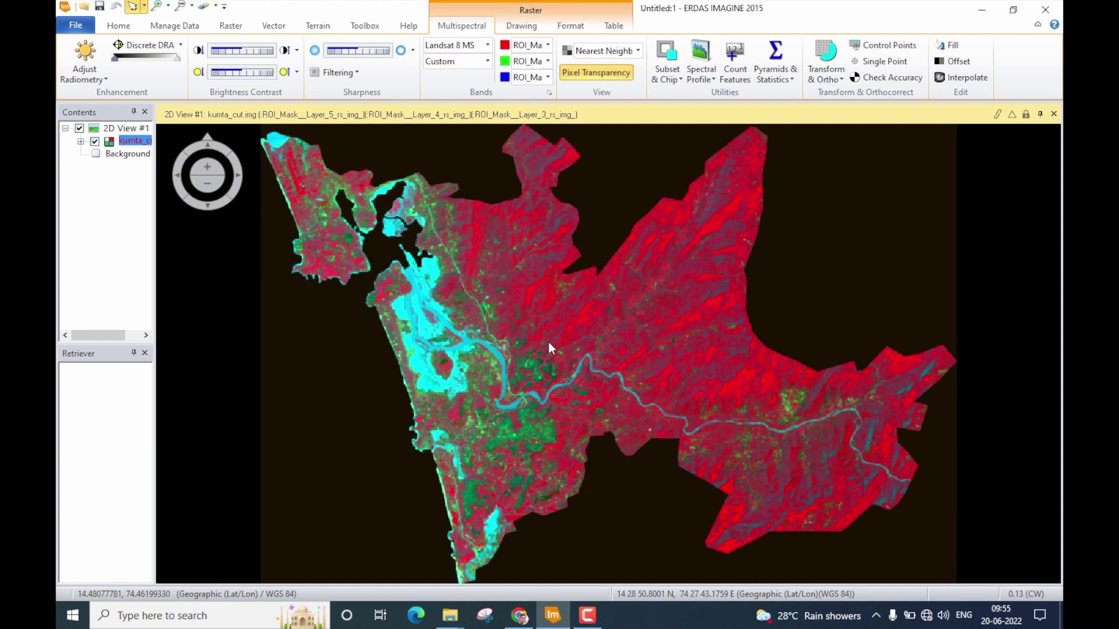
- Start a supervised classification of kumta_cut.img with kumta_signture.sig from the signature folder as the input signature file
click(232, 27)
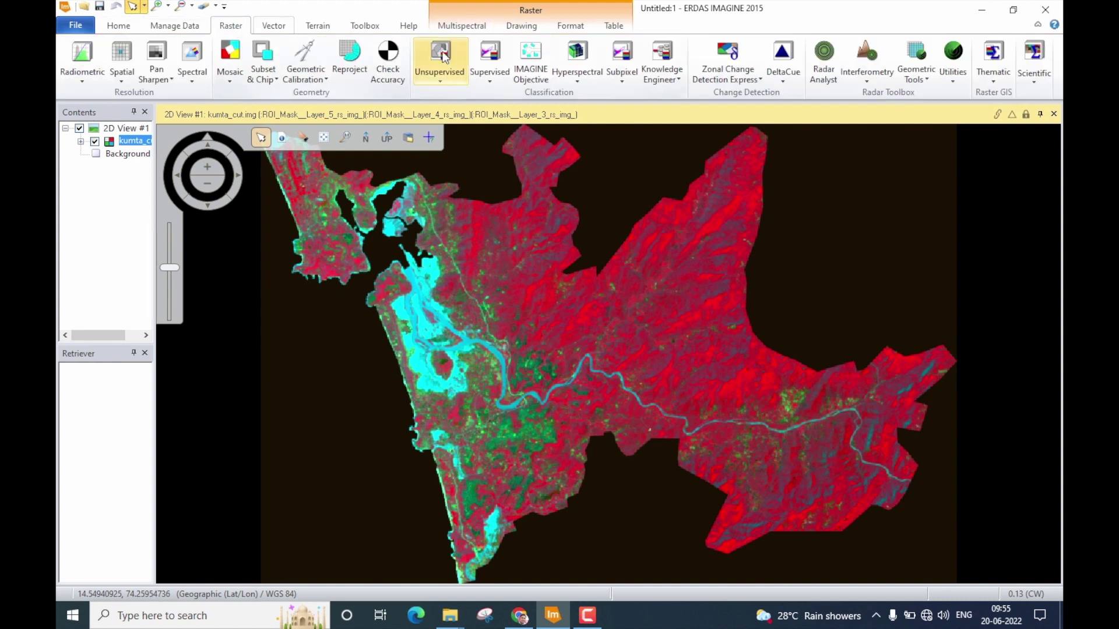
click(492, 82)
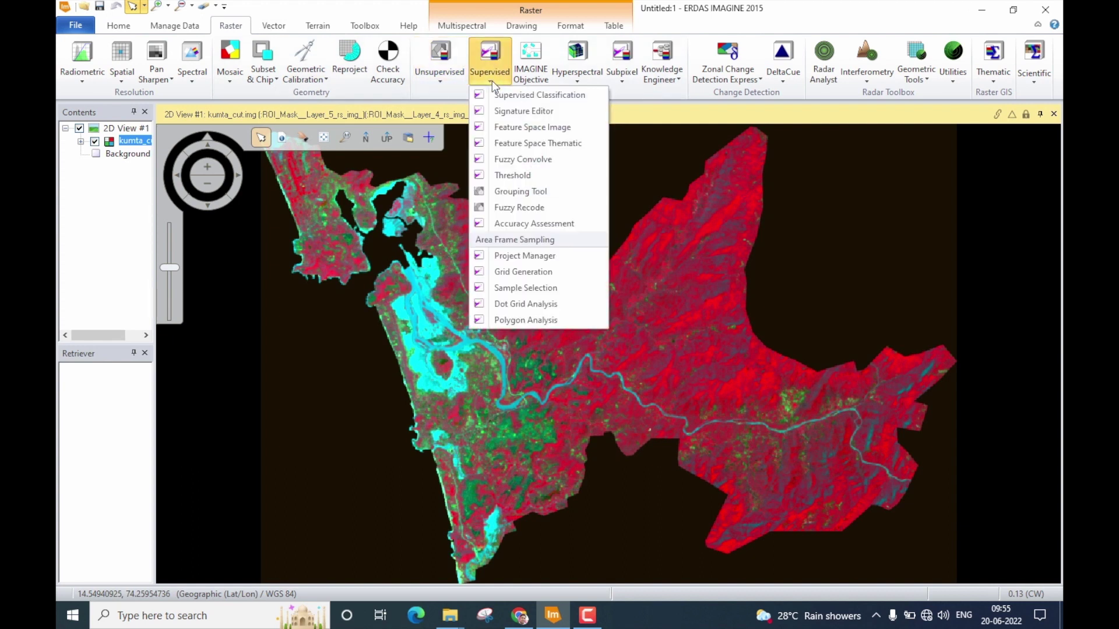
click(537, 94)
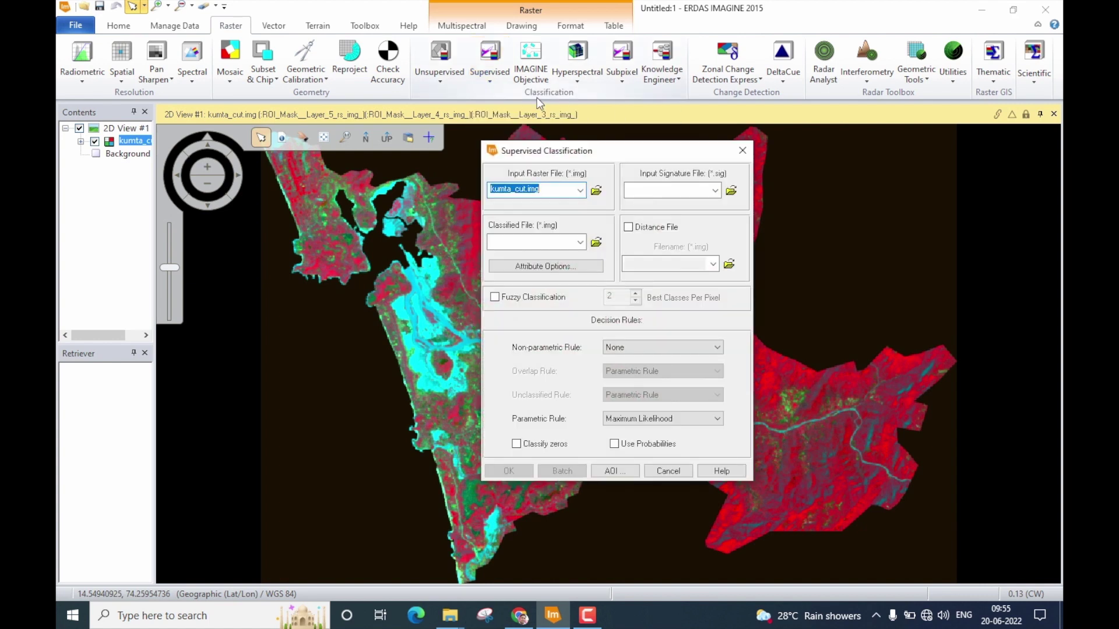
drag(607, 151, 891, 138)
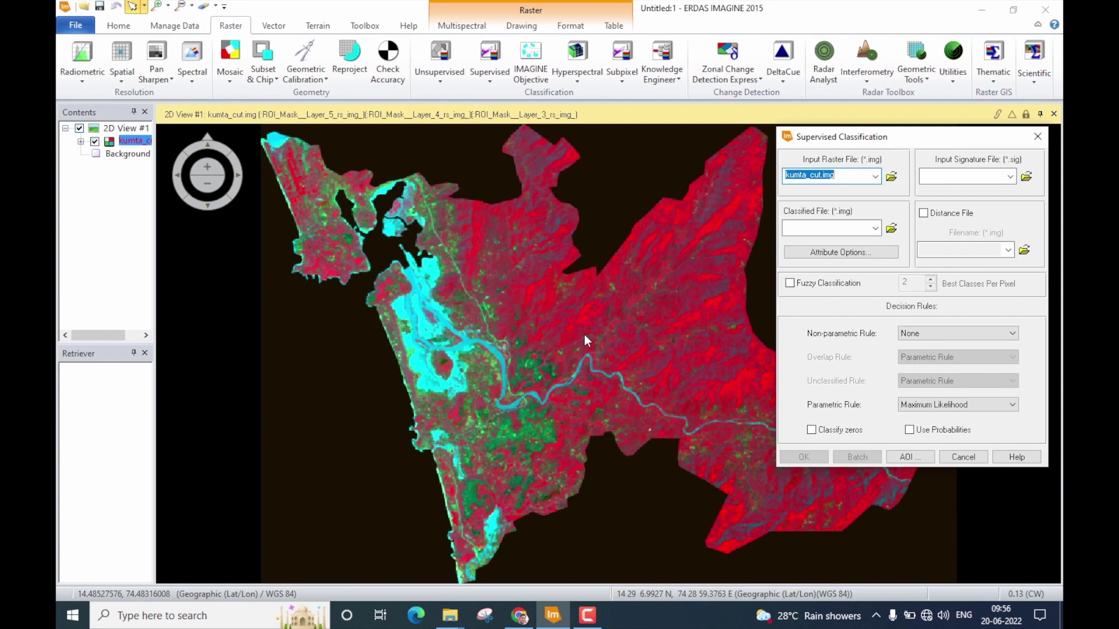
click(1028, 181)
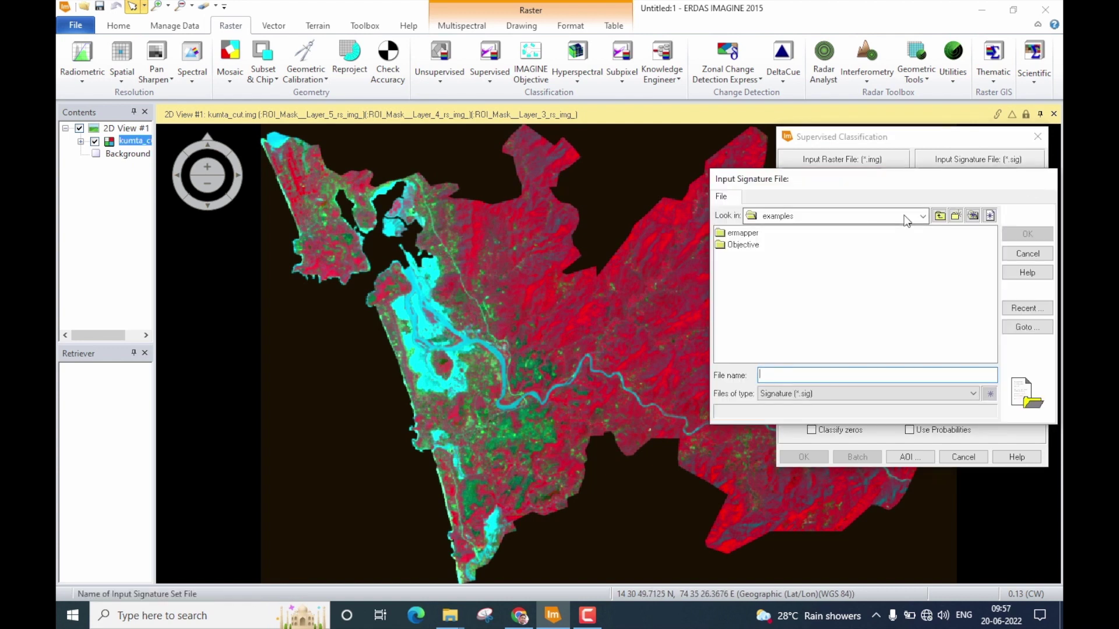
click(1028, 309)
click(885, 270)
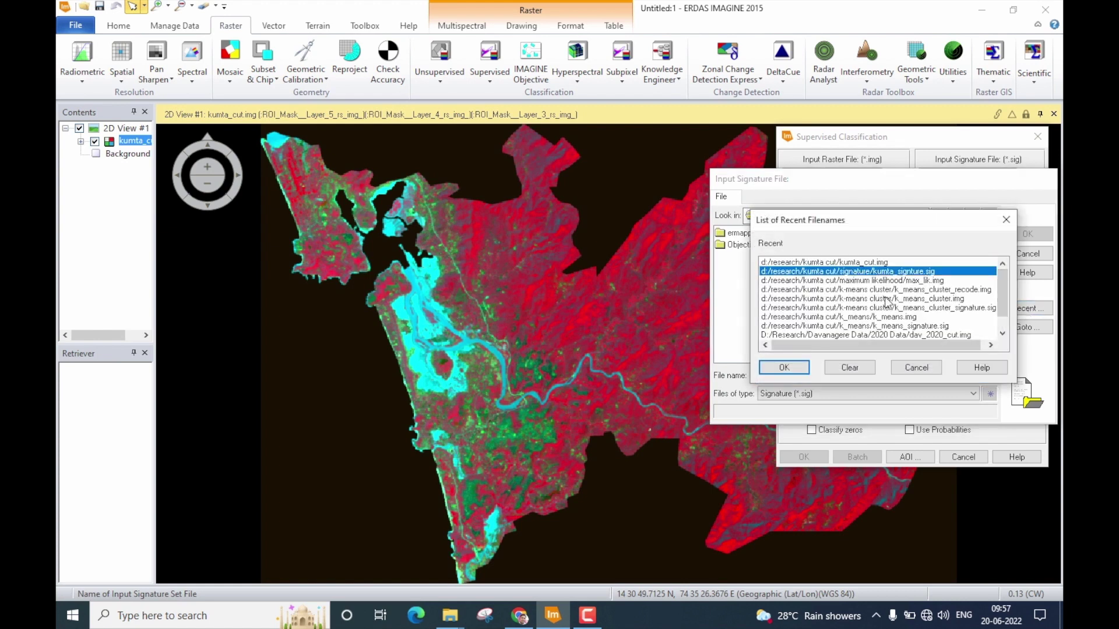
click(849, 367)
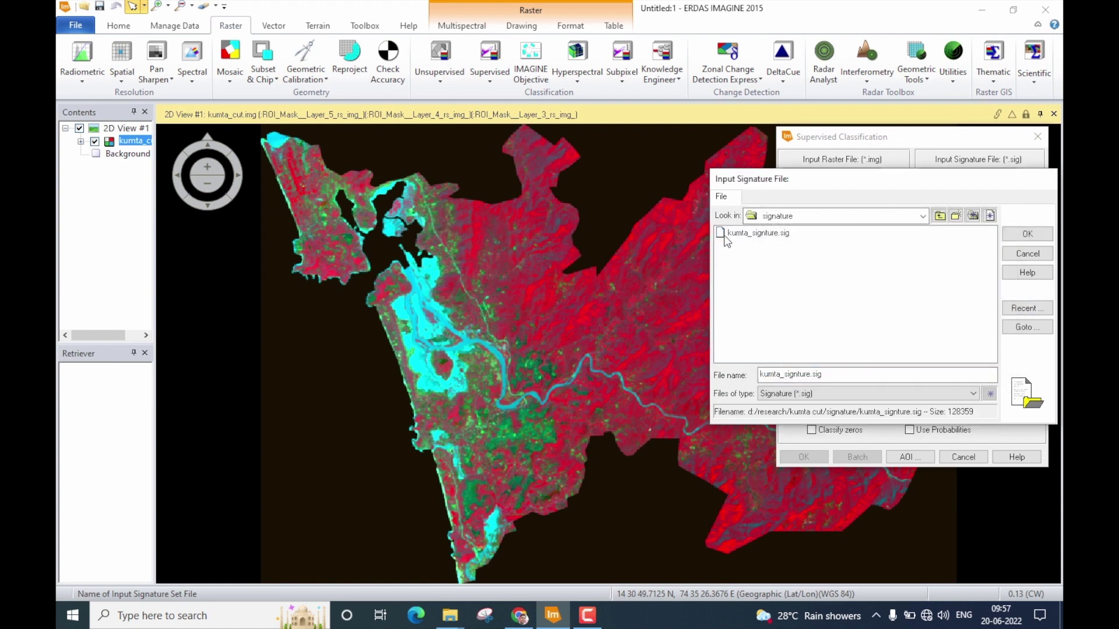
click(775, 234)
click(1027, 234)
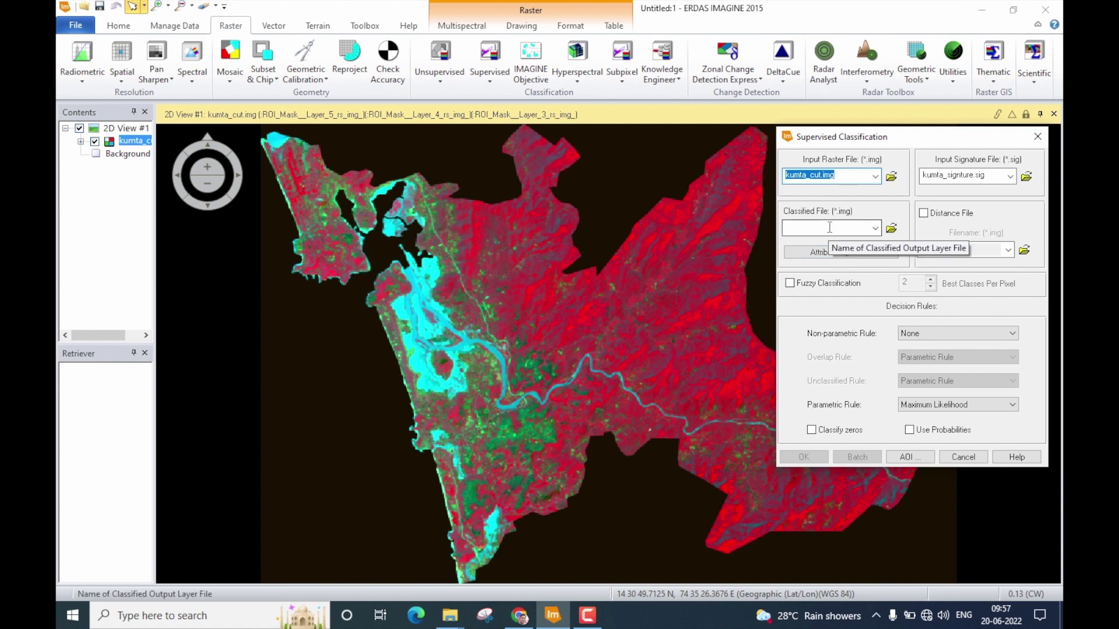
- Create a directory named Classified Data inside the kumta cut folder for the classified output file
click(891, 228)
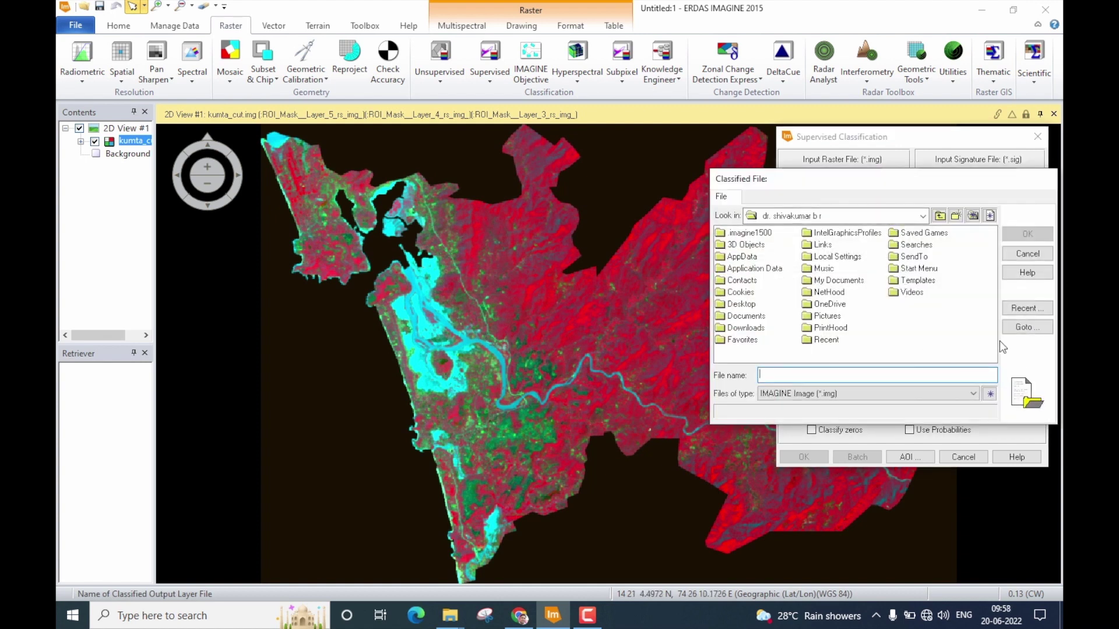
click(1041, 313)
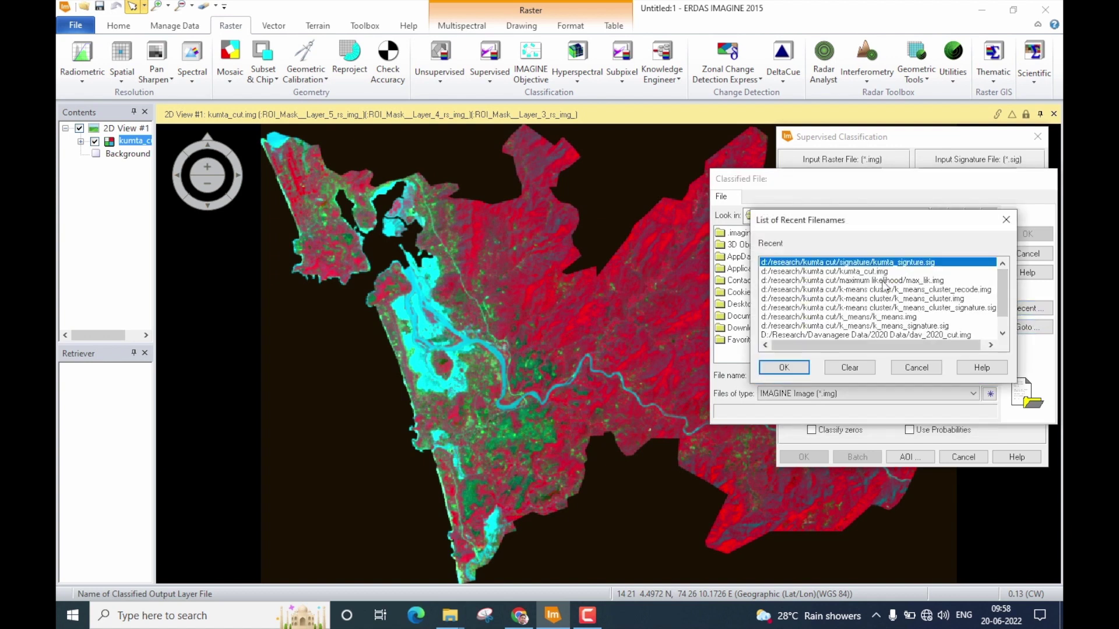
double_click(835, 271)
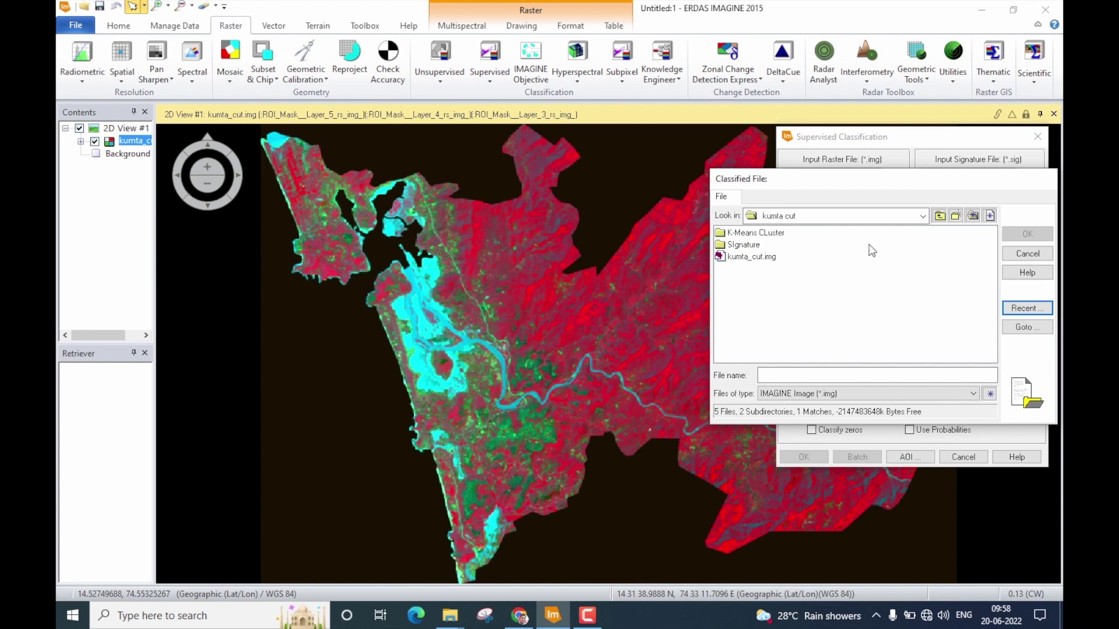
click(957, 217)
text(Classified)
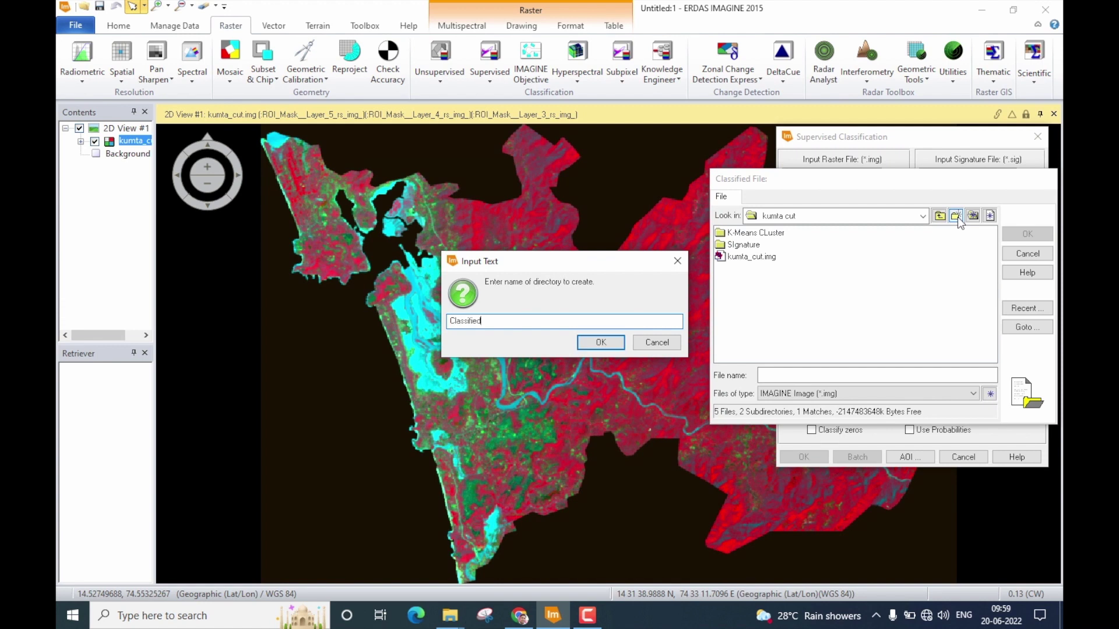
text( Data)
key(Return)
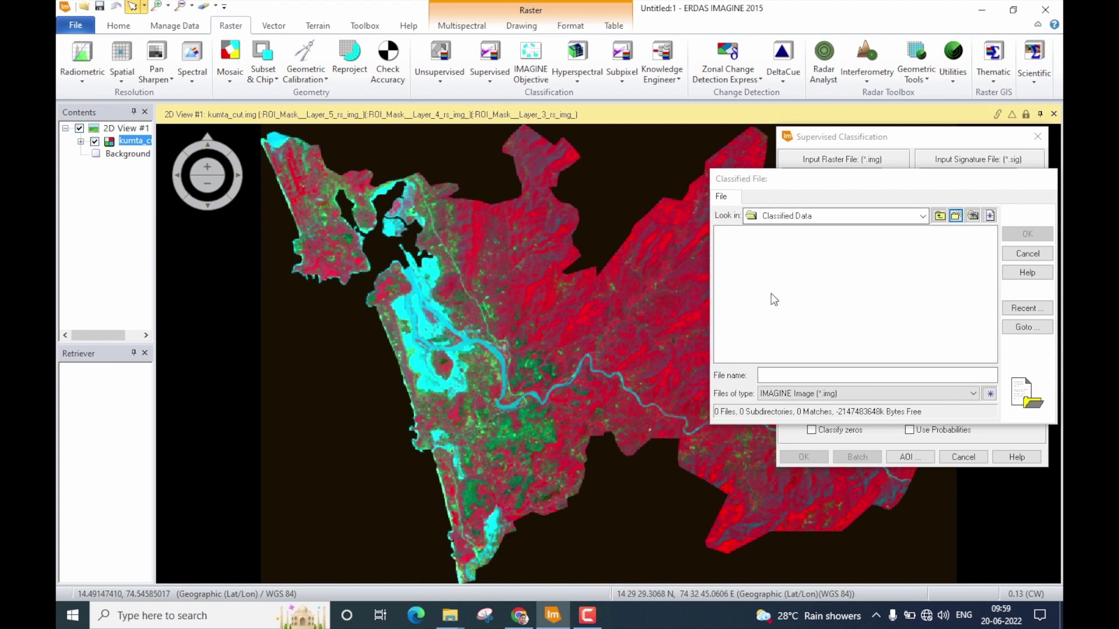
- Name the classified output image Classified_FIle in the Classified Data folder
click(780, 375)
click(780, 375)
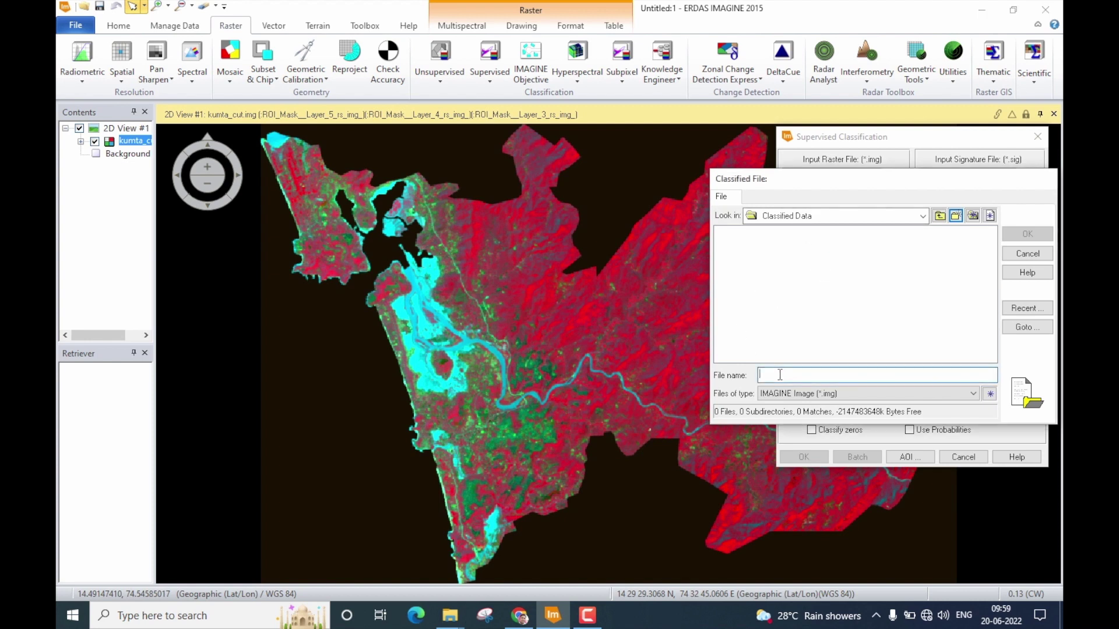
text(Classi)
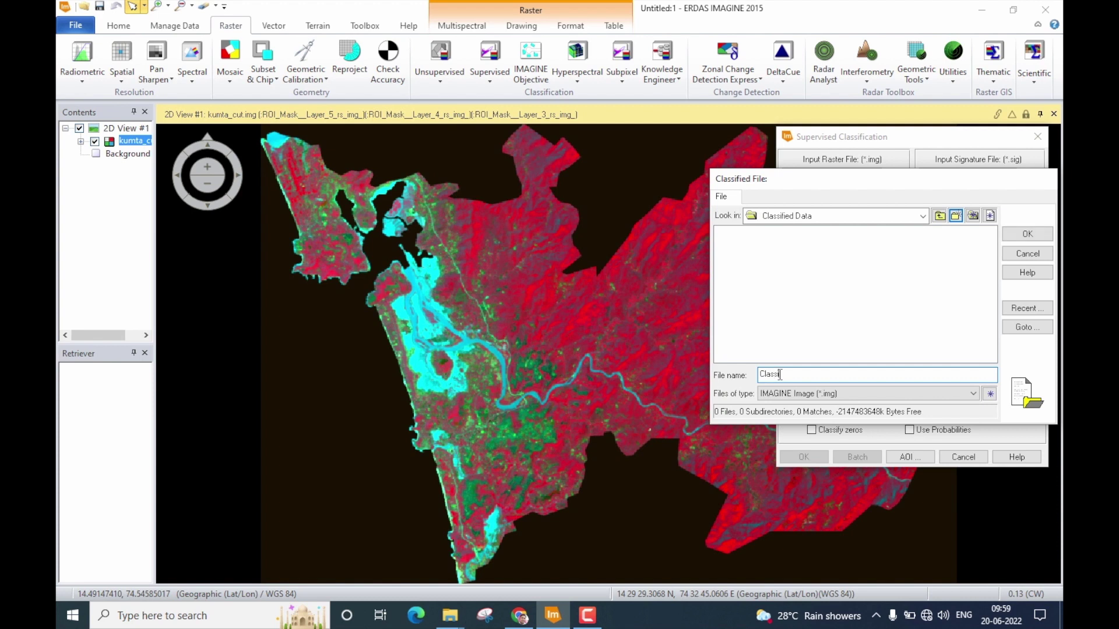
text(fied_FIle)
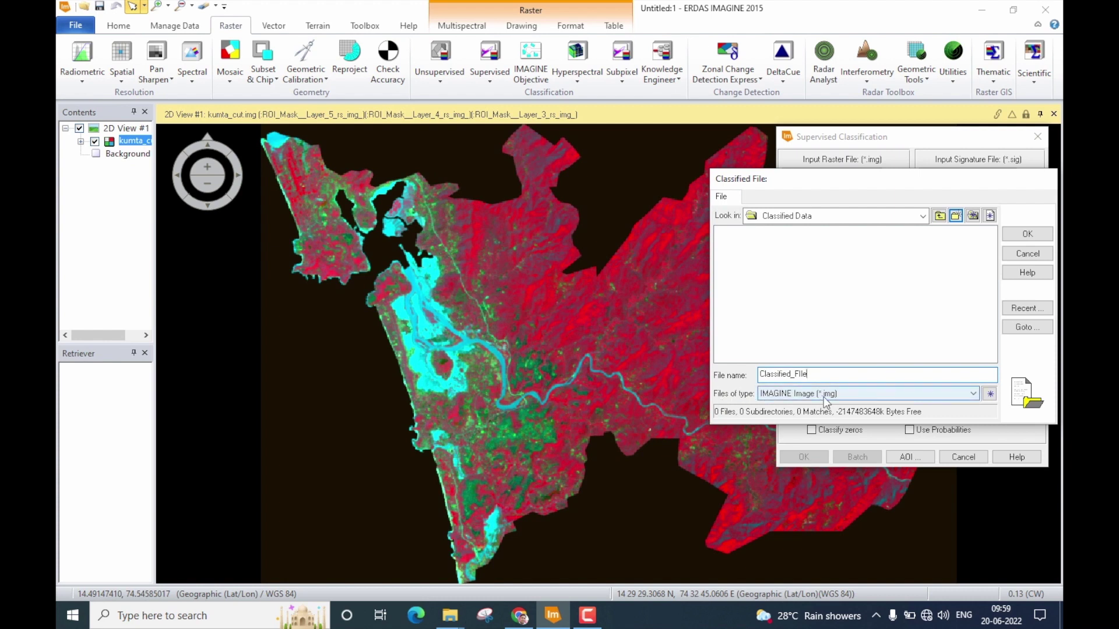
click(1028, 235)
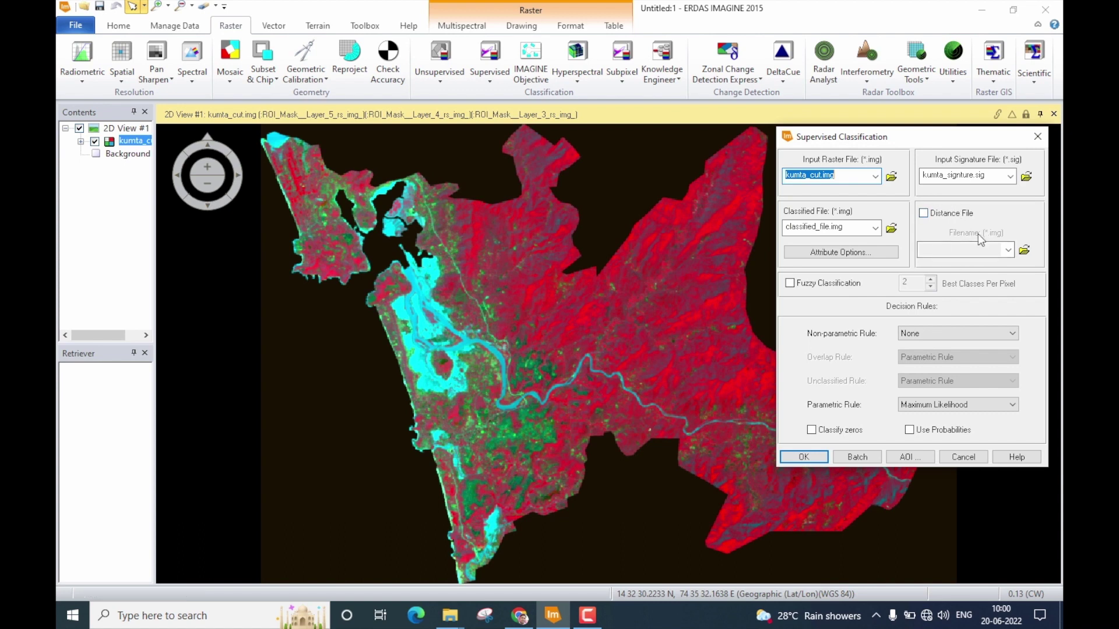
- Enable the distance file output and name it classified_distance_file.img in the classified data folder
click(924, 214)
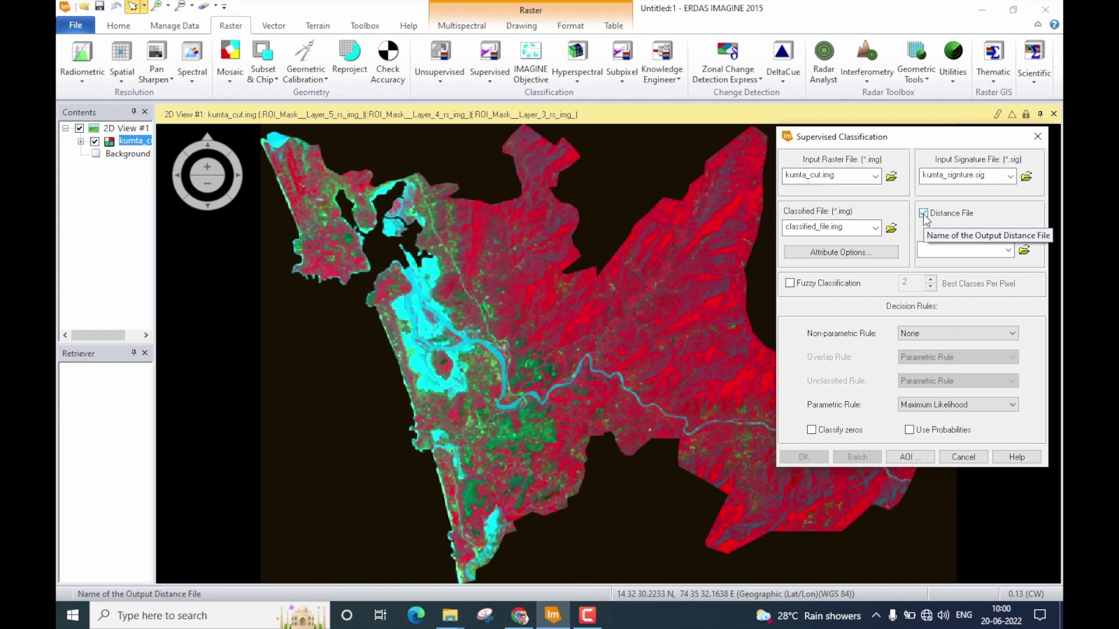
click(1024, 251)
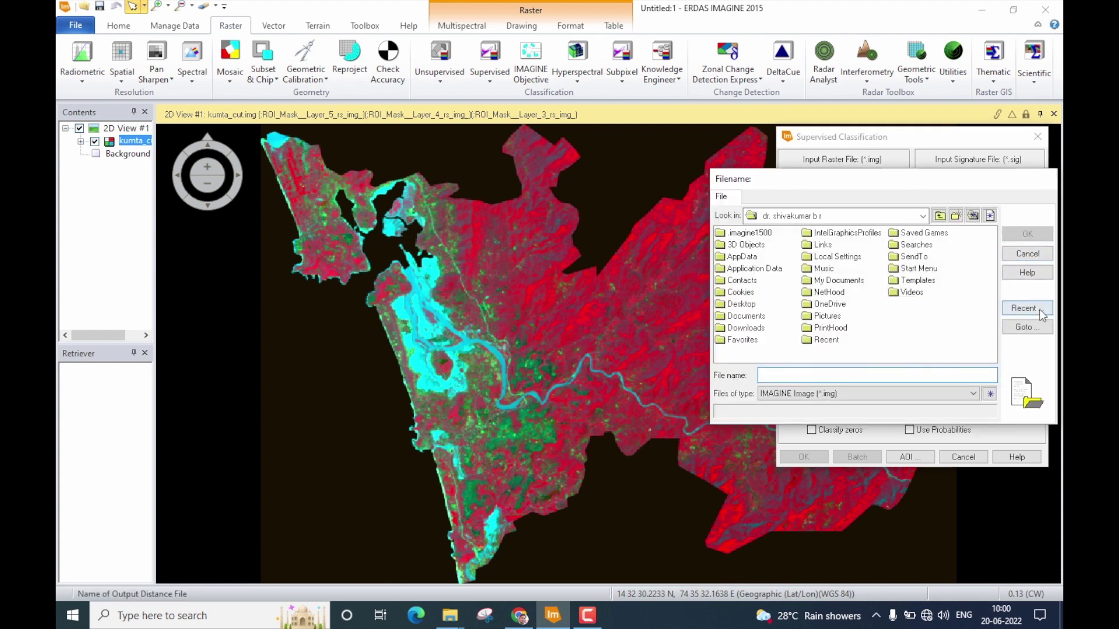
click(1041, 313)
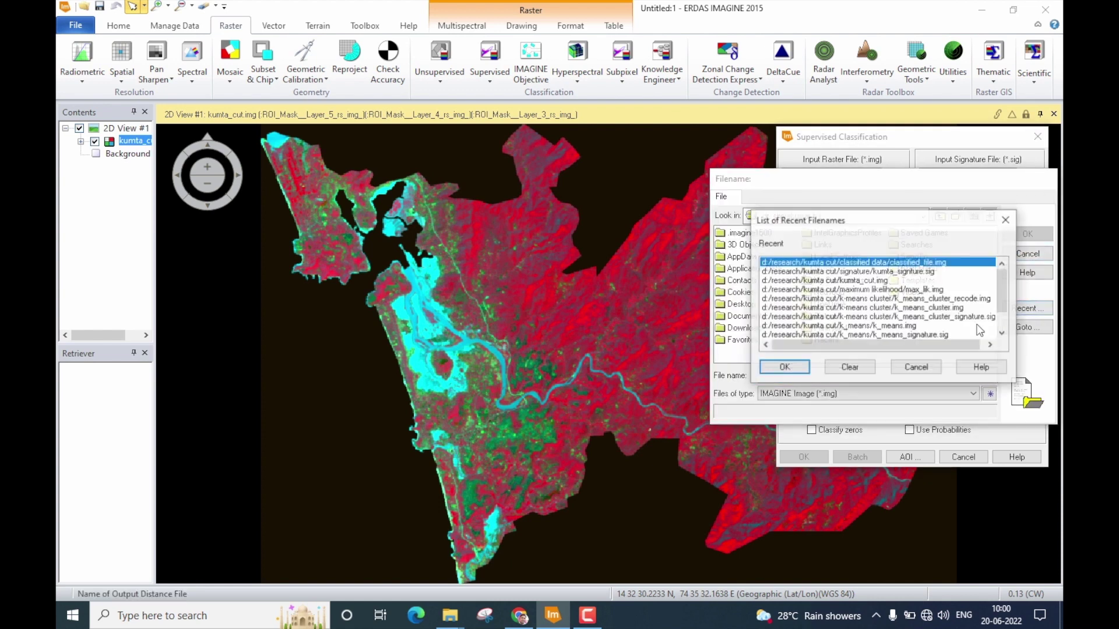
double_click(938, 263)
click(772, 375)
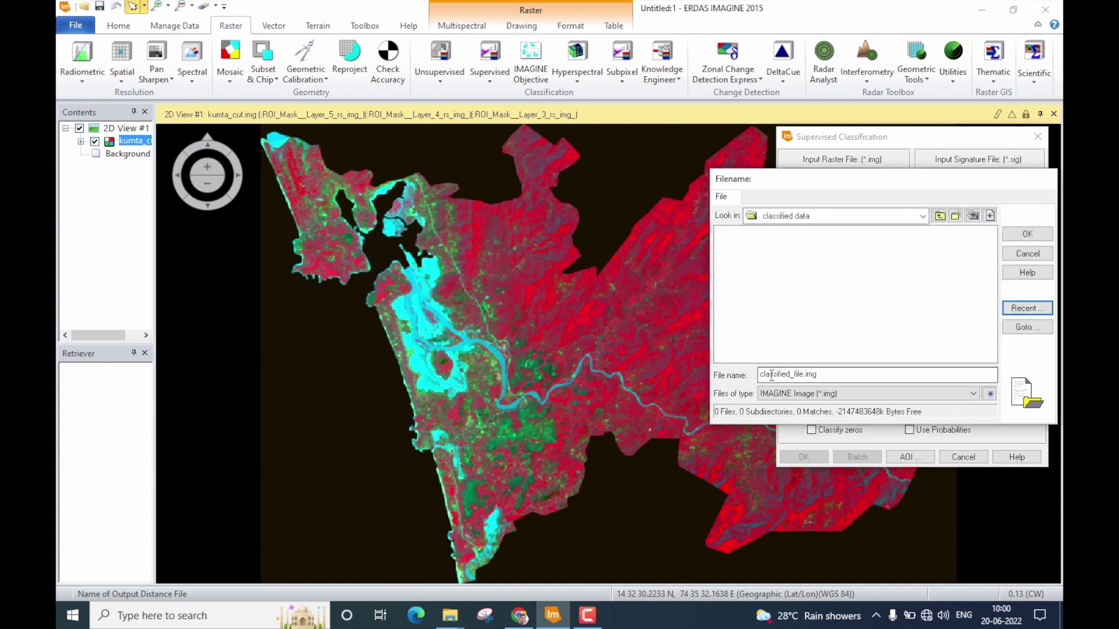
click(806, 375)
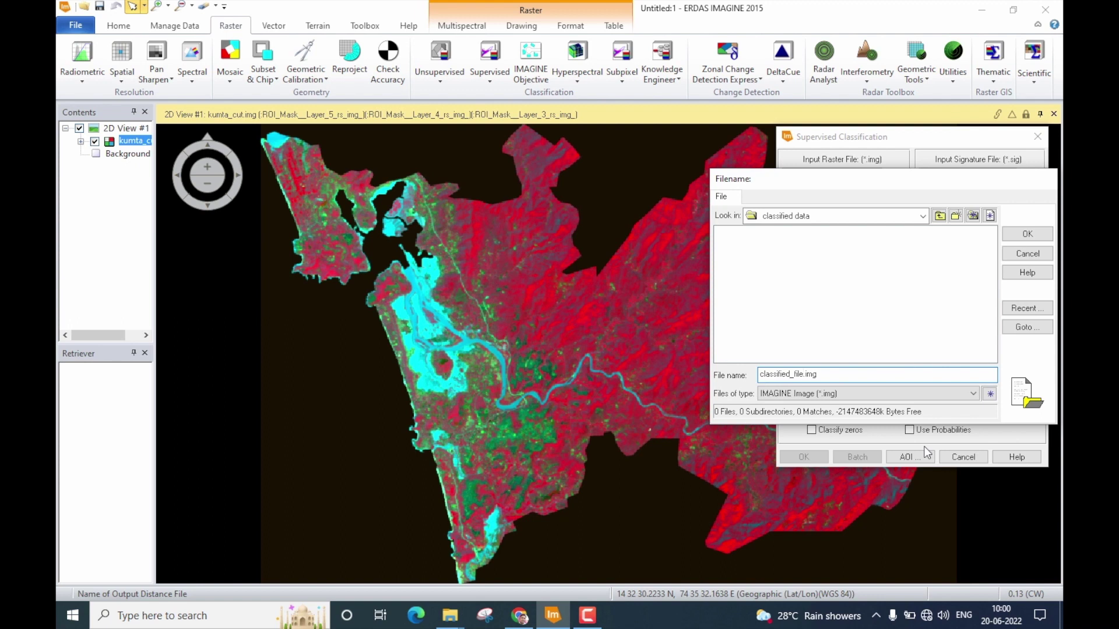
text(distance_)
click(1038, 237)
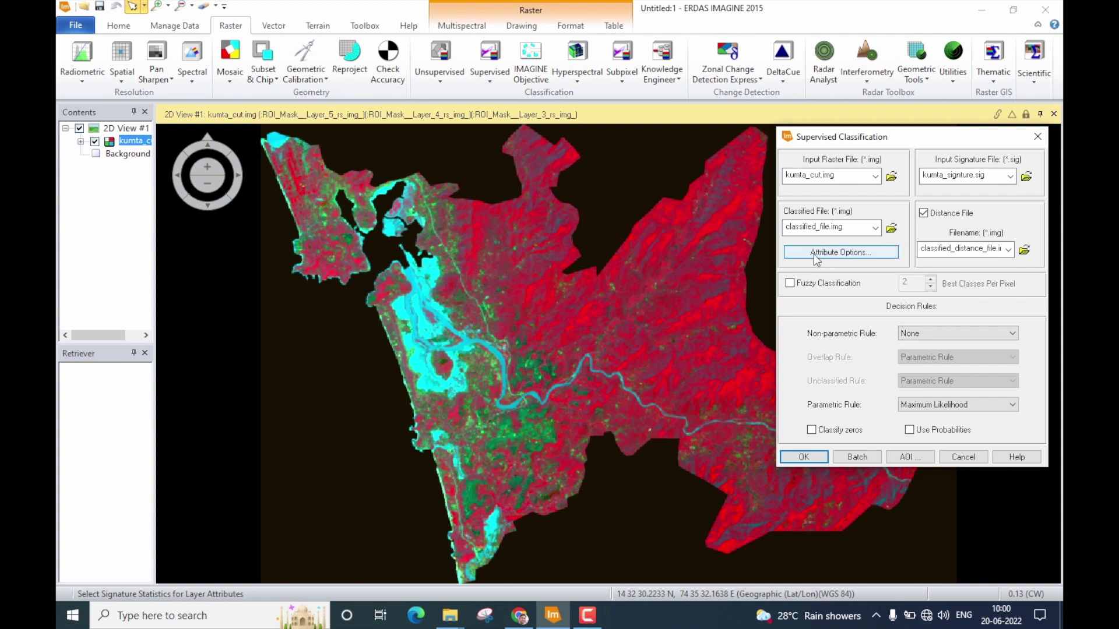
- Review the signature statistics offered as output attributes, leaving none selected, and enable fuzzy classification
click(842, 254)
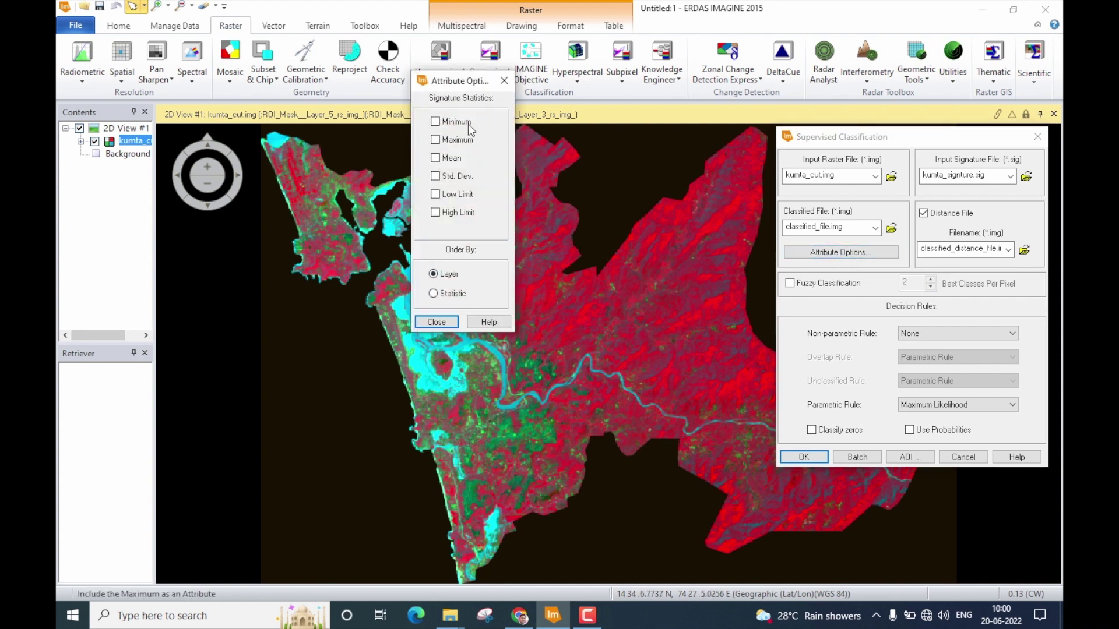
drag(464, 81, 363, 124)
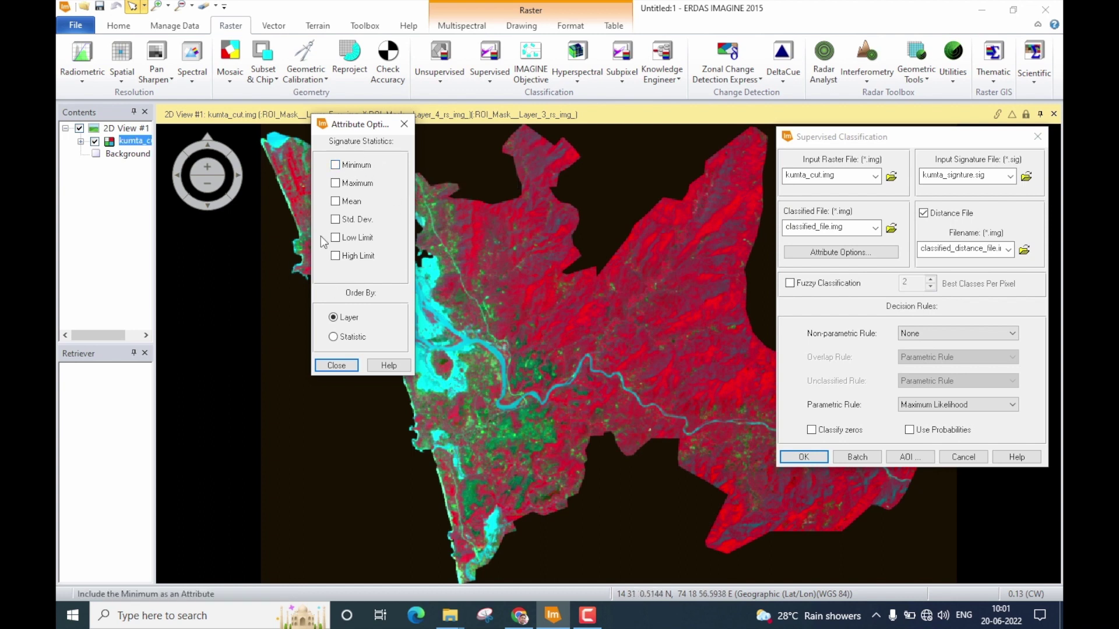
click(340, 365)
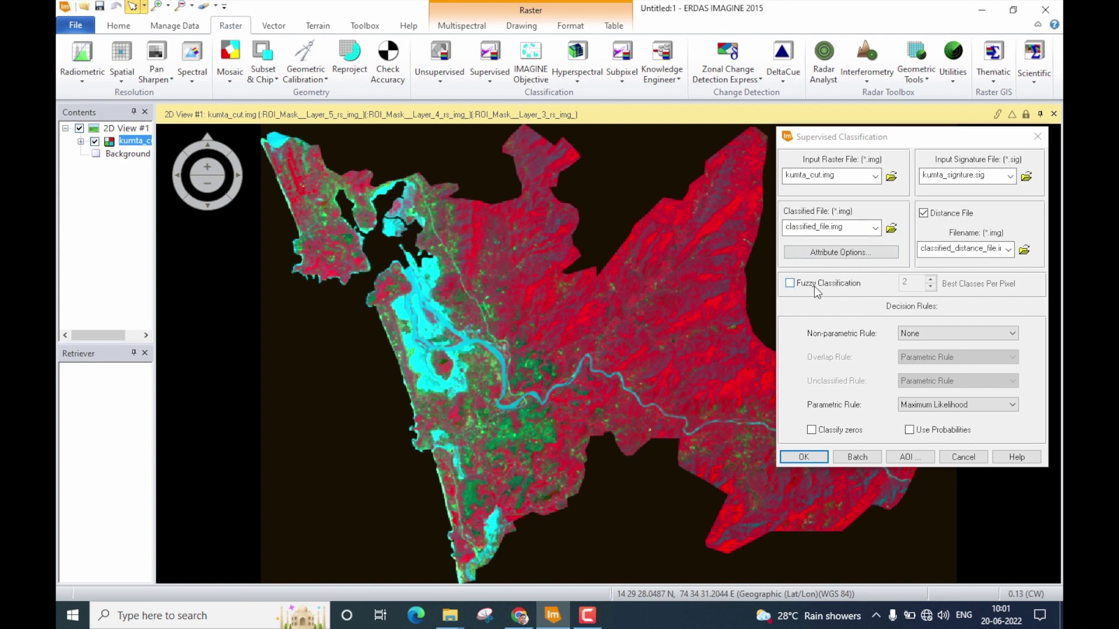
click(787, 286)
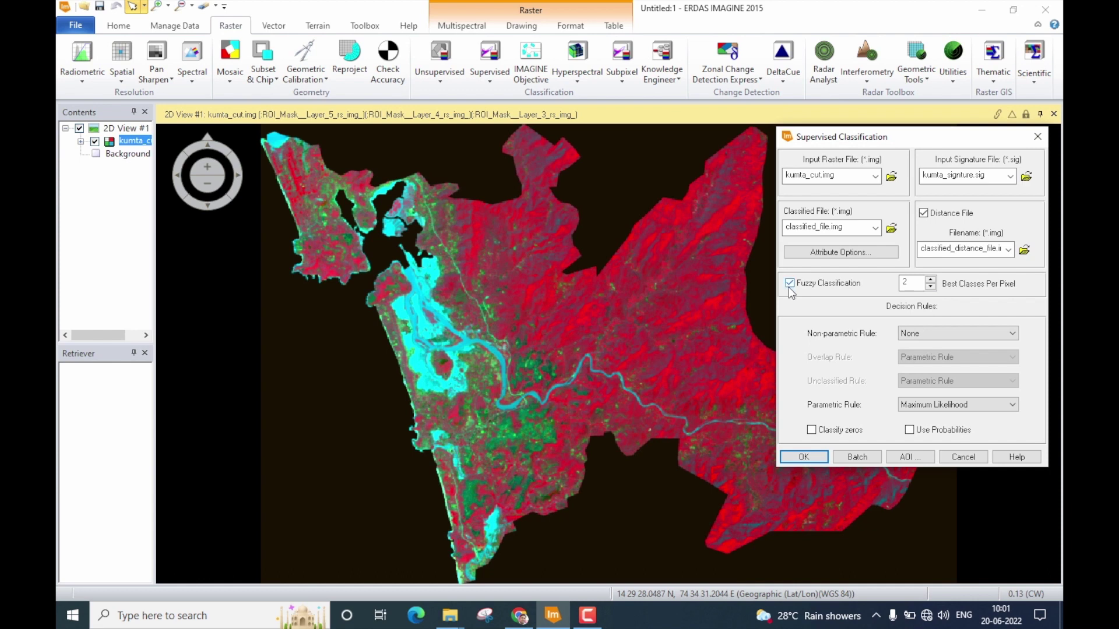
- Review the best classes per pixel setting and the available parametric rules, keeping Maximum Likelihood
double_click(915, 283)
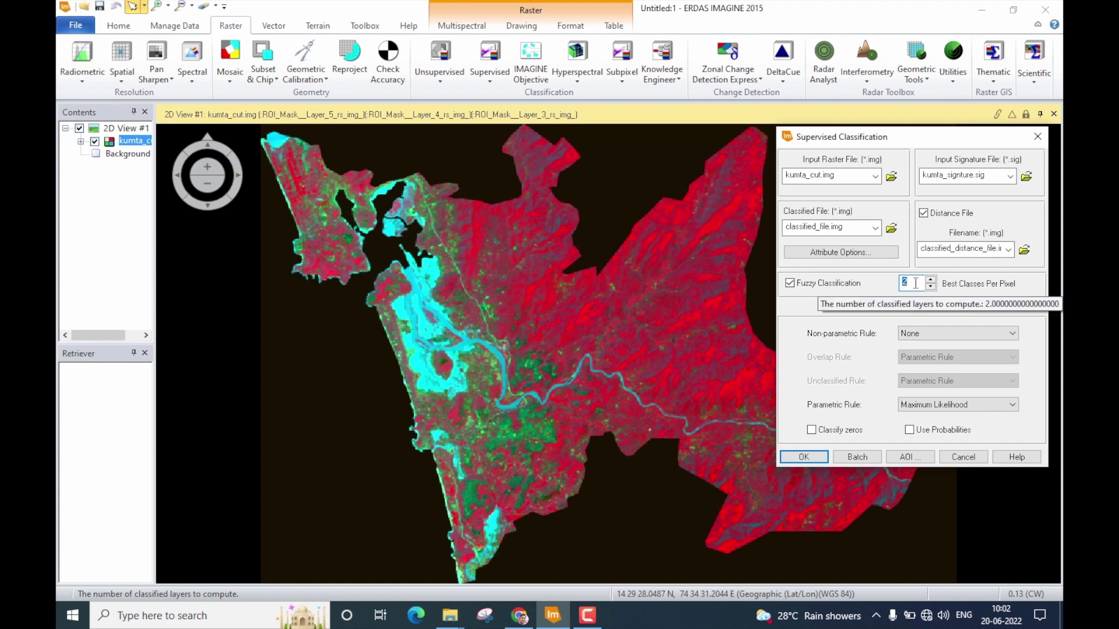
click(915, 282)
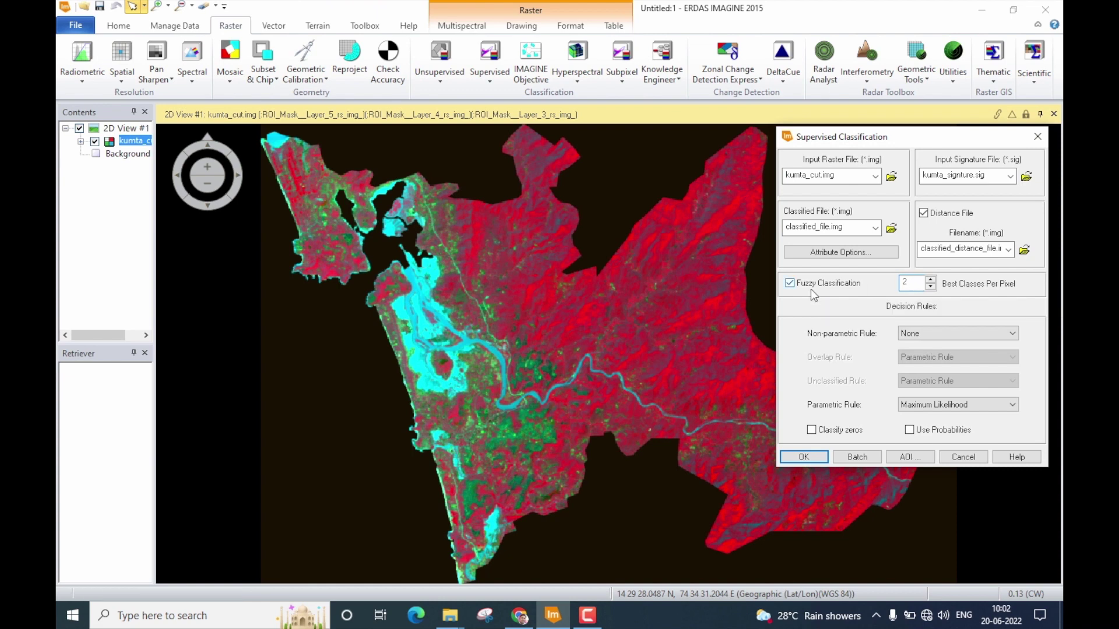
click(909, 285)
click(1014, 408)
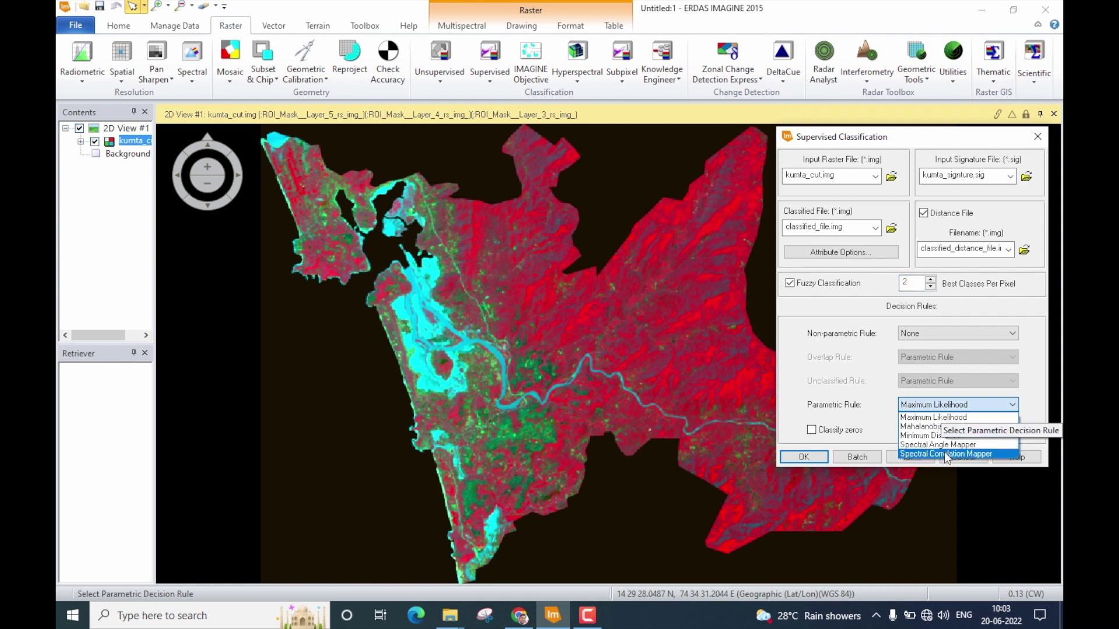
click(1004, 412)
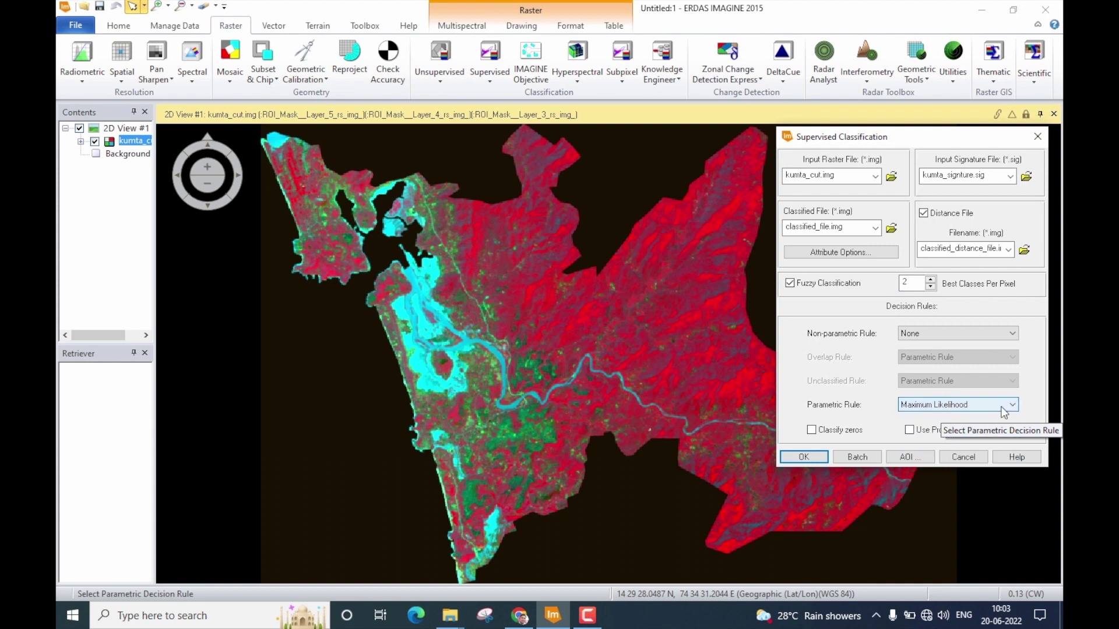
click(1004, 410)
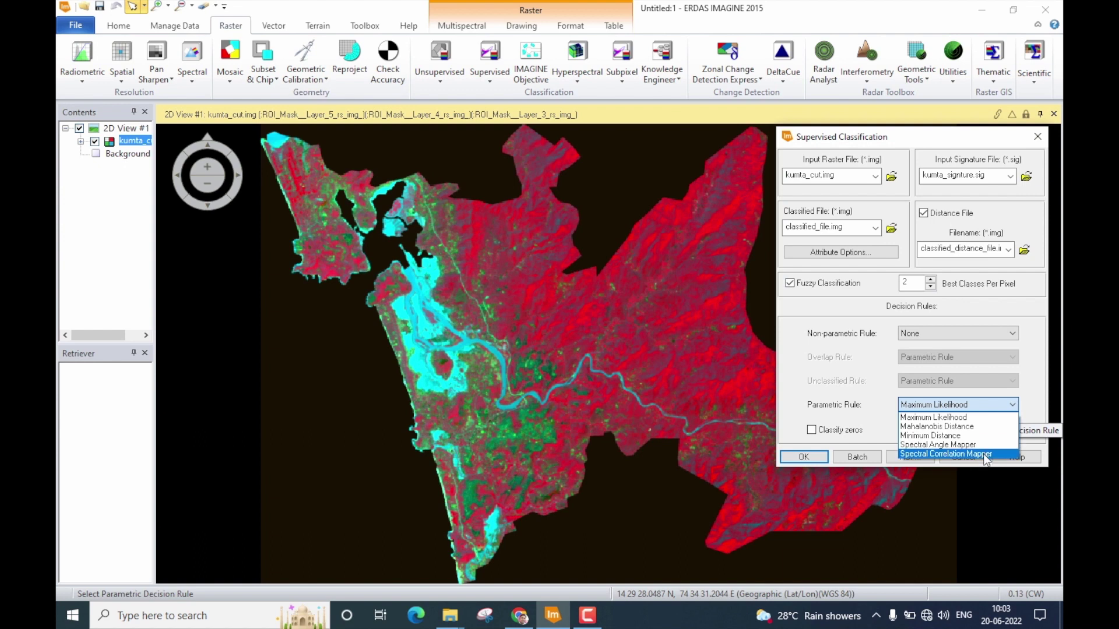
click(992, 406)
click(996, 410)
- Disable fuzzy classification for the supervised classification
click(789, 286)
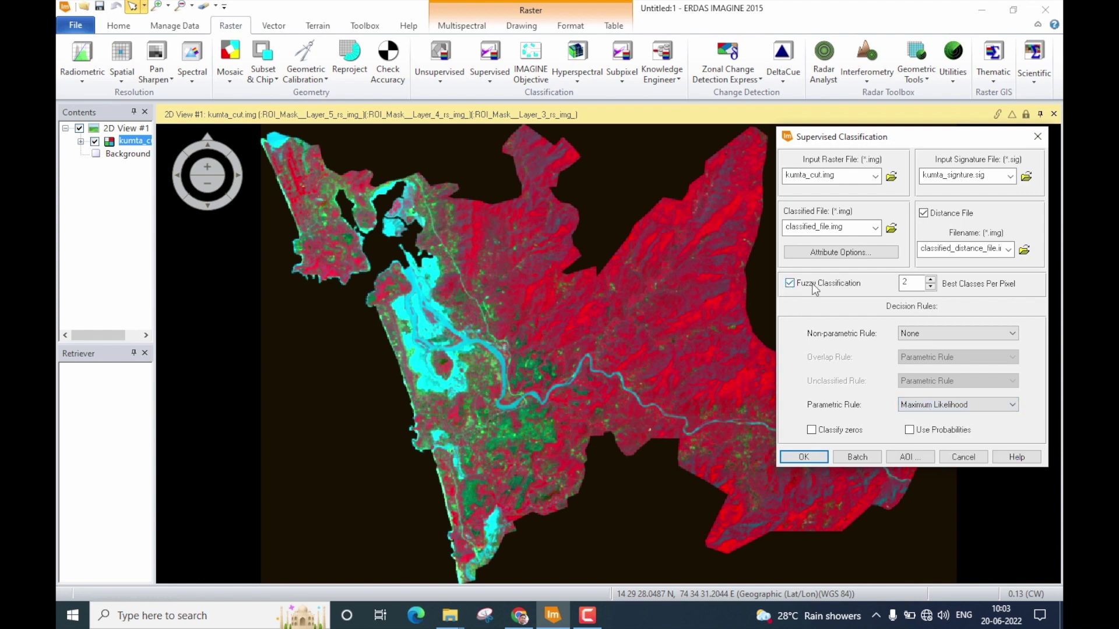
click(816, 284)
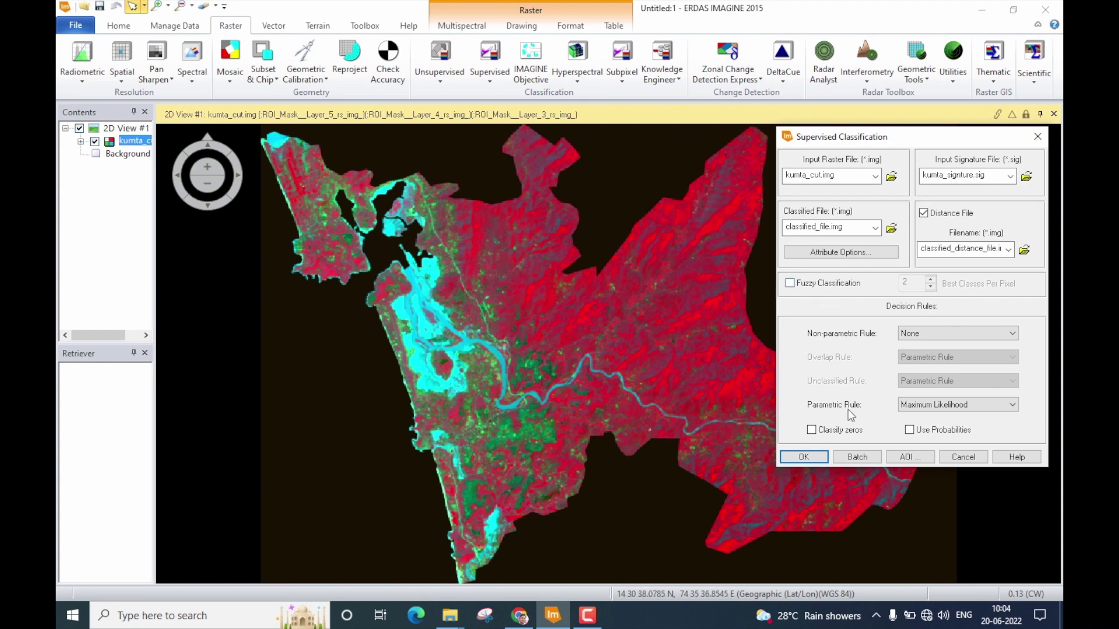
- Compare the choices offered for the parametric and non-parametric decision rules, leaving both rules as they are
click(909, 405)
click(909, 405)
click(909, 405)
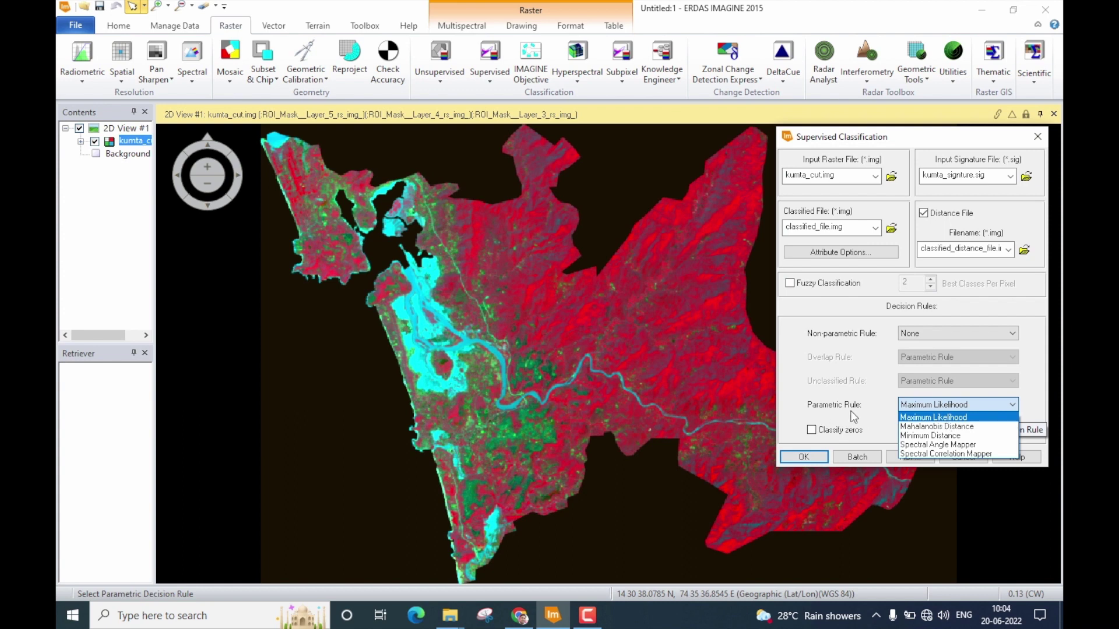
click(831, 419)
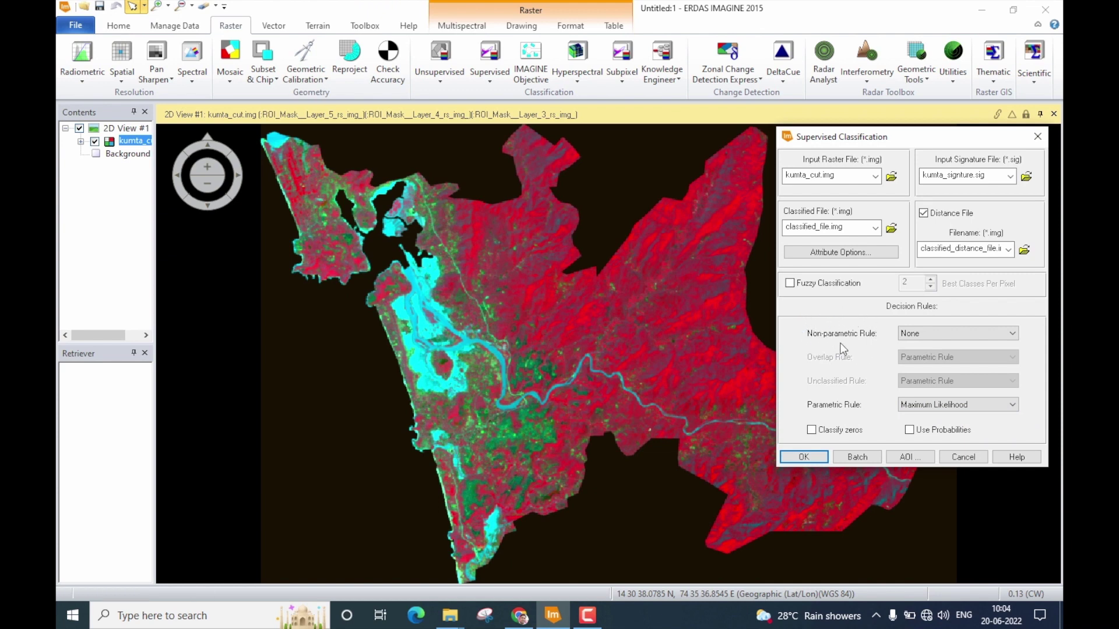
click(926, 334)
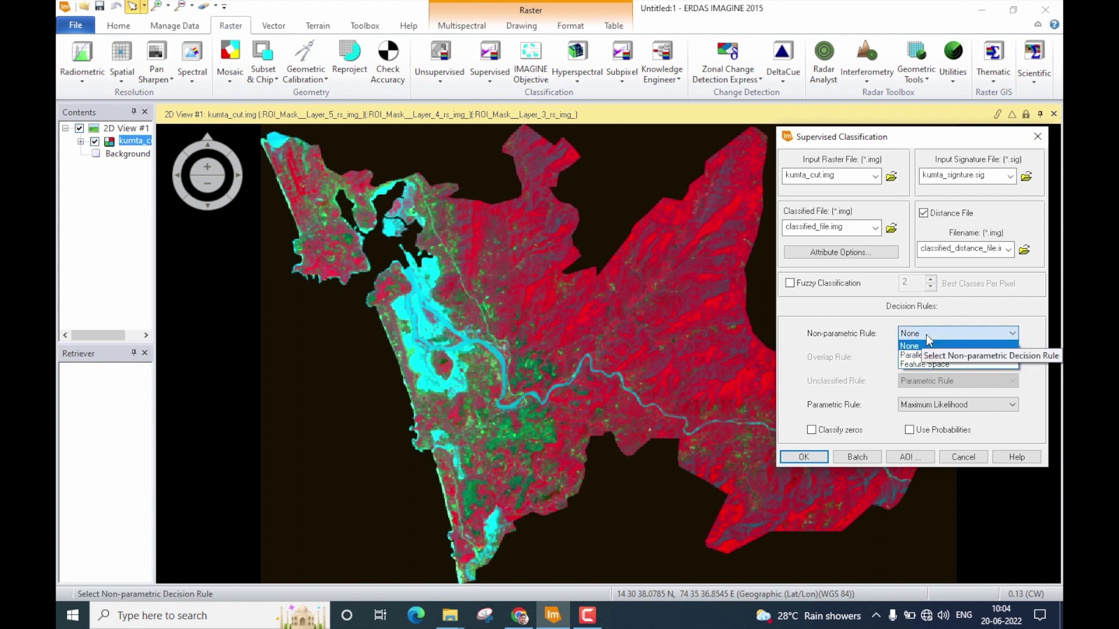
click(856, 343)
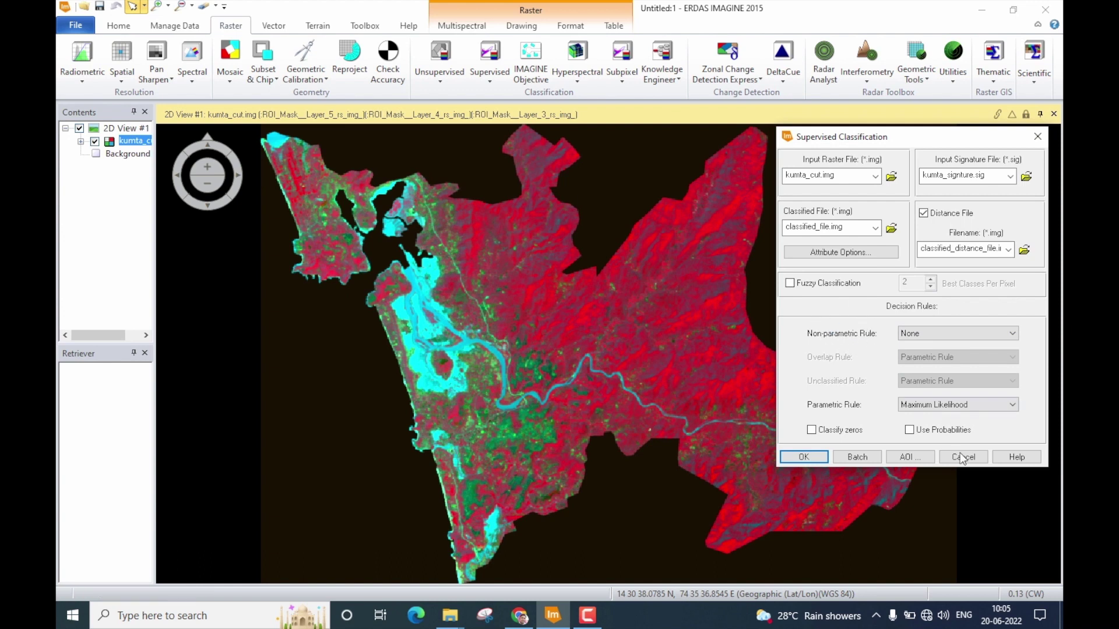
- Open the Supervised Classification help and read its Decision Rules section on parametric and non-parametric rules
click(1015, 459)
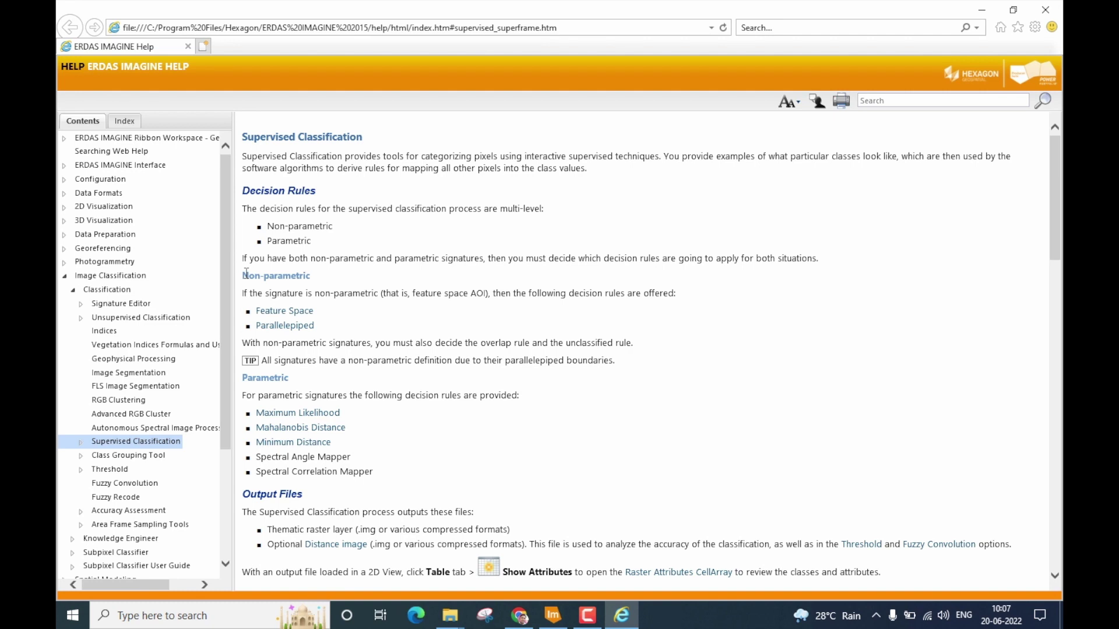
drag(243, 192, 327, 194)
drag(262, 225, 318, 240)
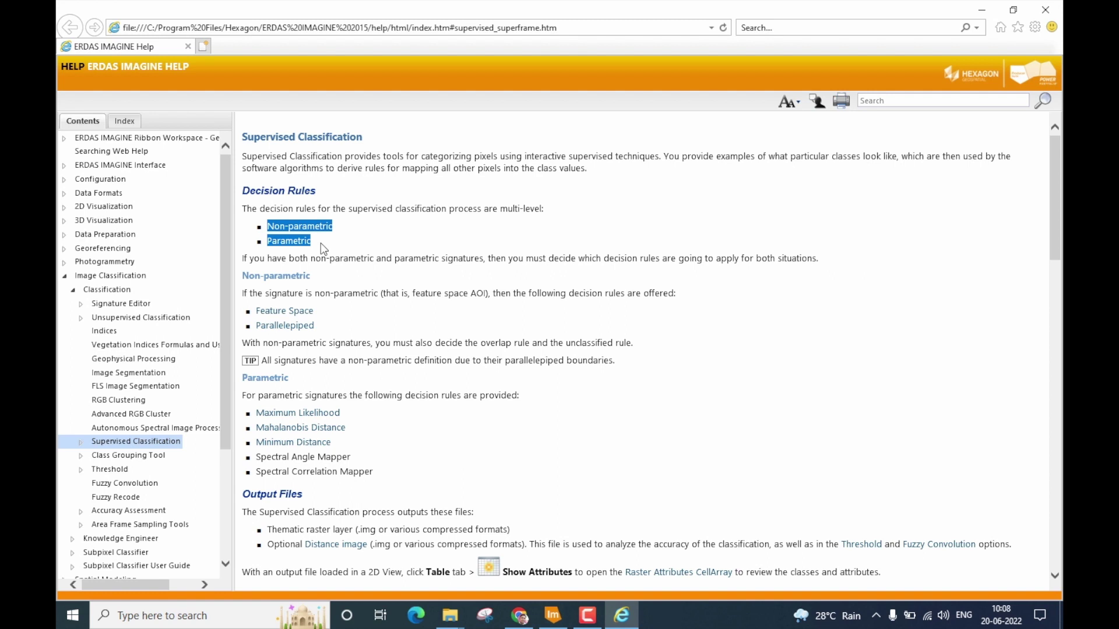
click(320, 243)
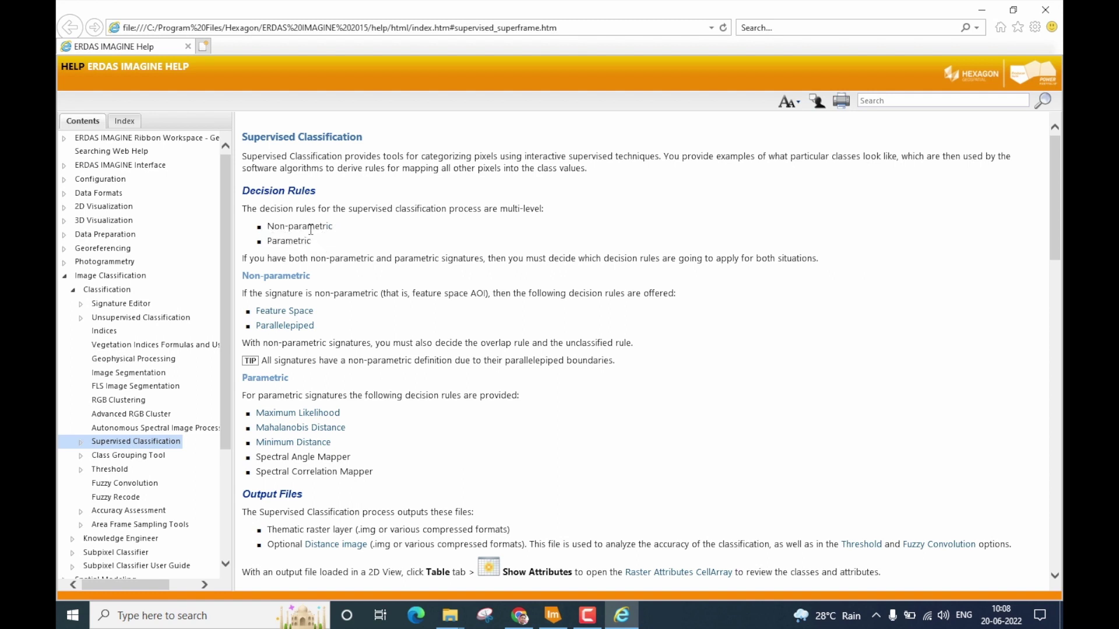
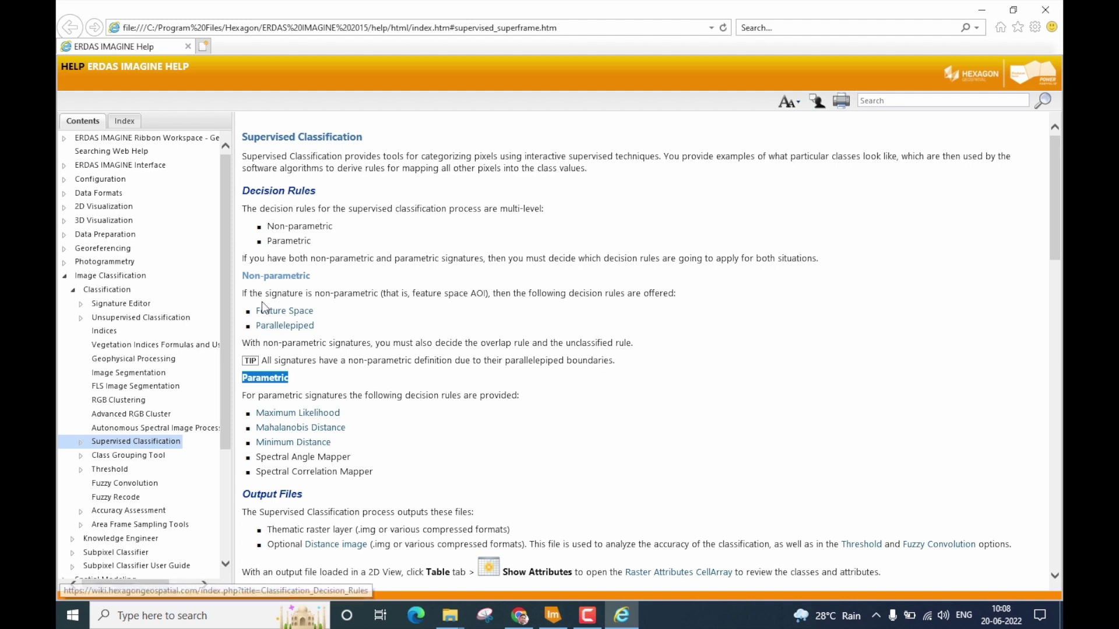
drag(245, 276, 316, 271)
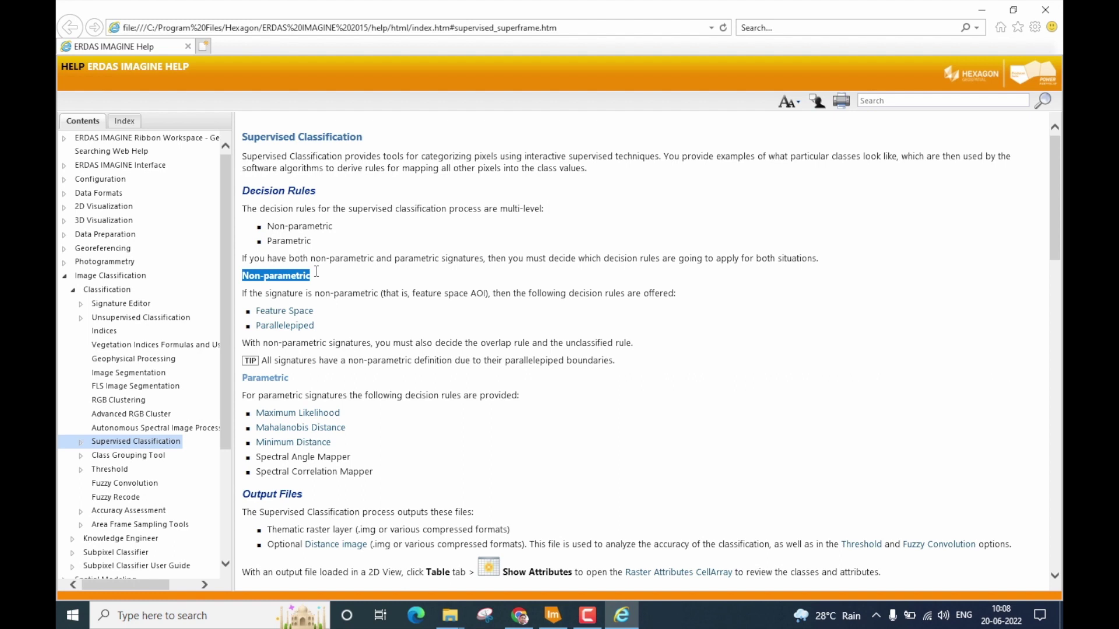
- Switch back to ERDAS IMAGINE and examine the individual pixels where the red and green areas of kumta_cut.img meet
key(alt+Tab)
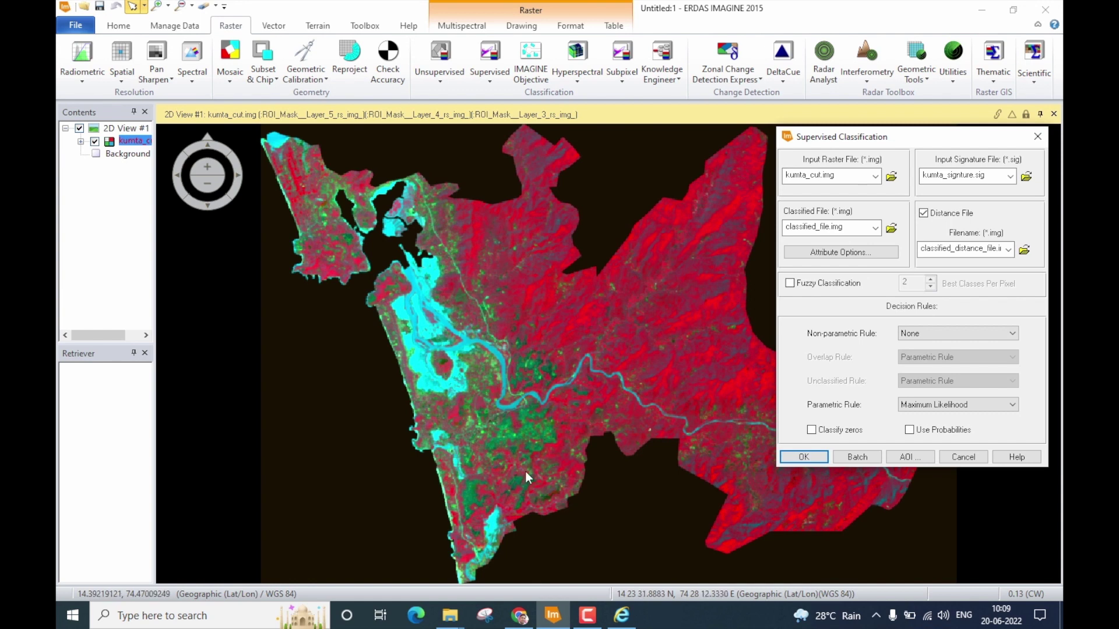
scroll(538, 446, up, 2)
scroll(534, 456, up, 5)
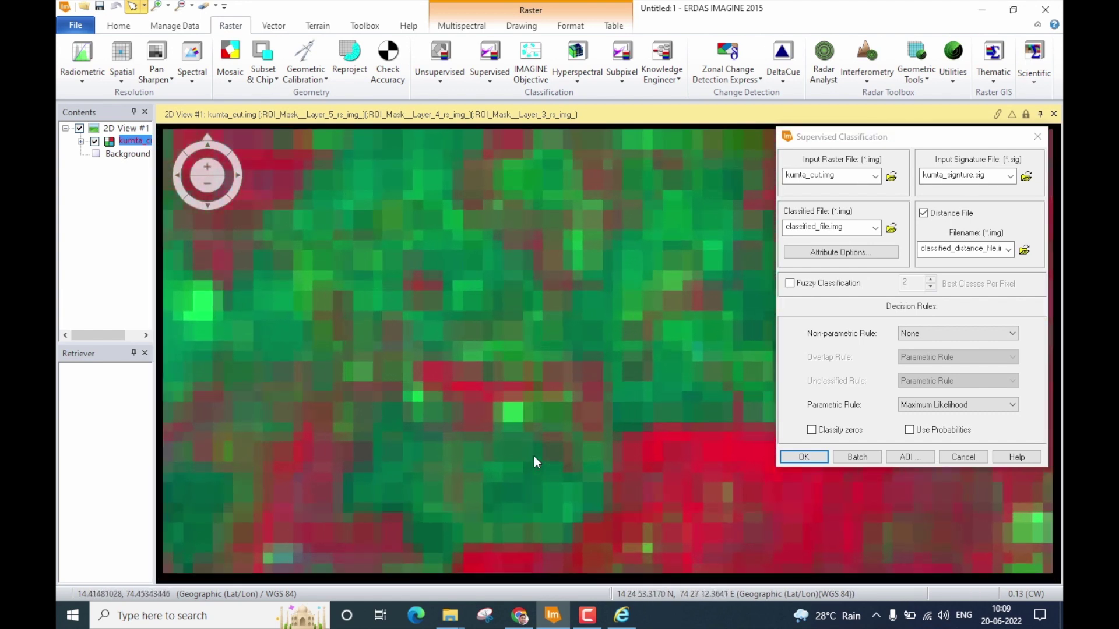
scroll(534, 457, down, 3)
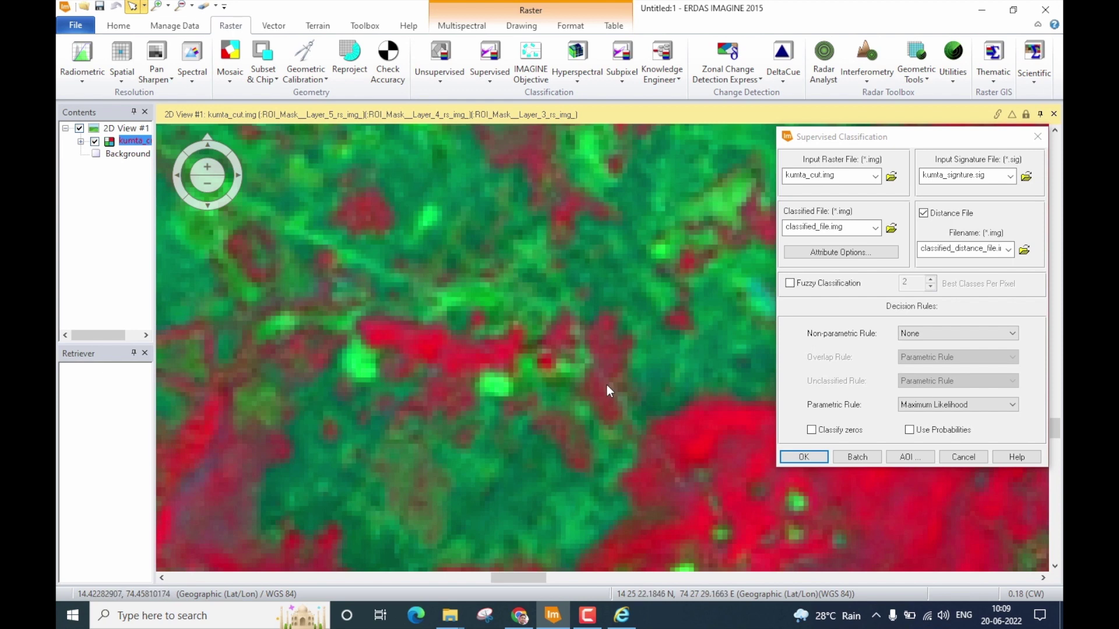
scroll(609, 387, up, 4)
drag(631, 304, 554, 302)
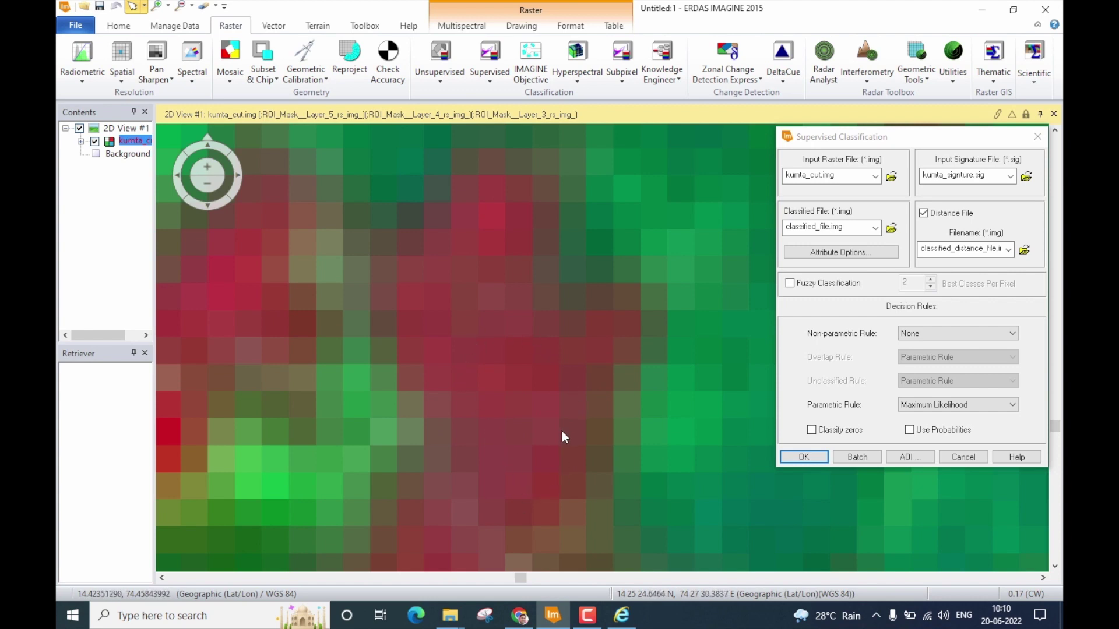
drag(589, 368, 471, 229)
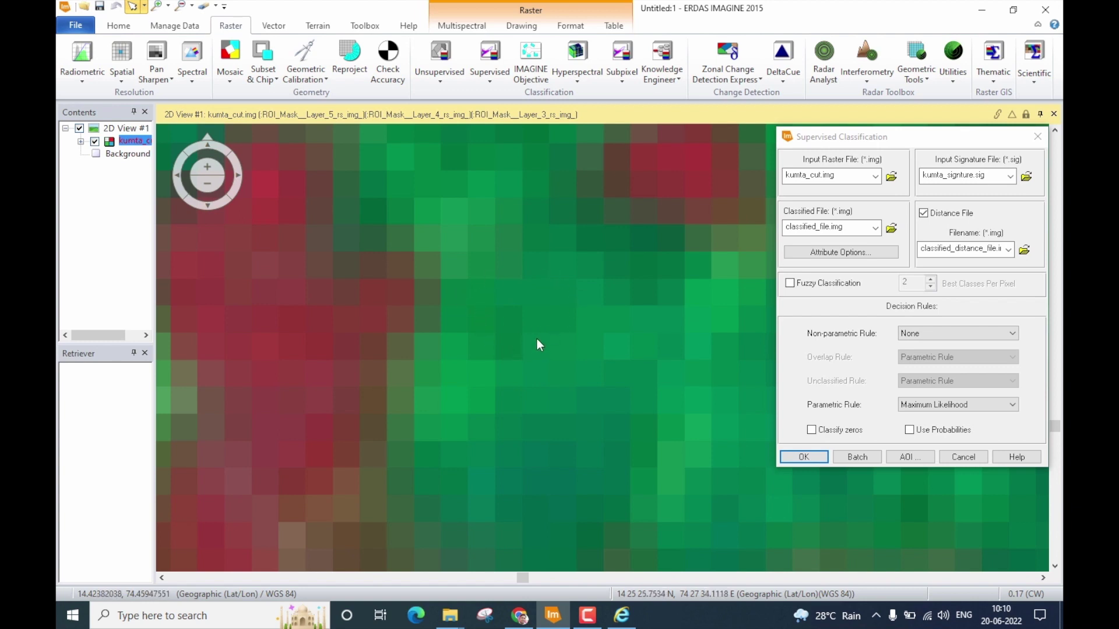
scroll(460, 192, up, 2)
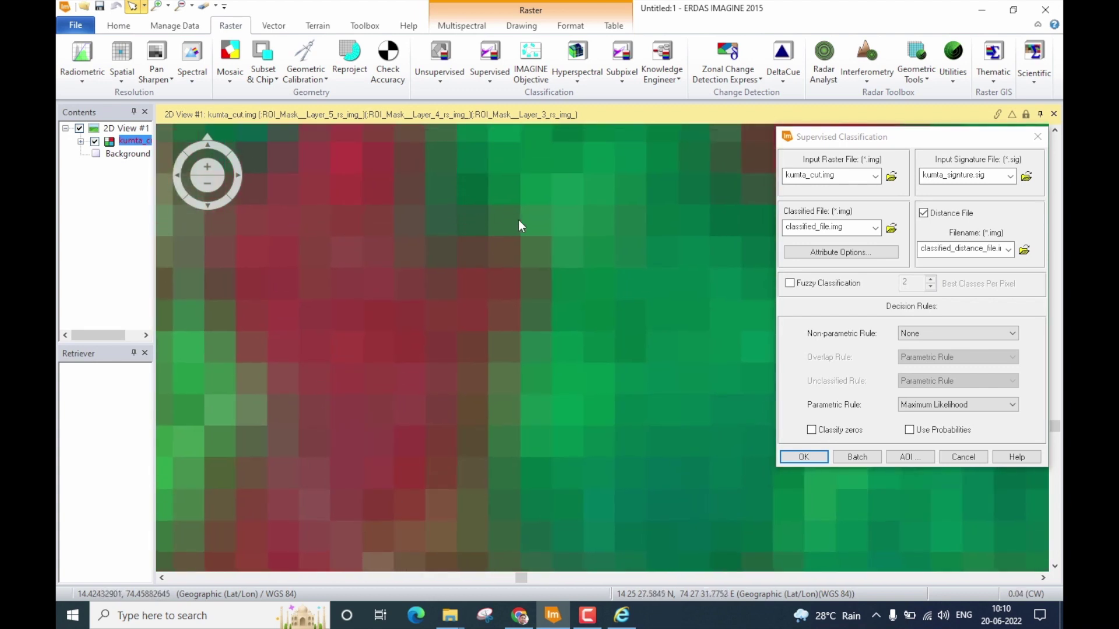
scroll(531, 263, up, 3)
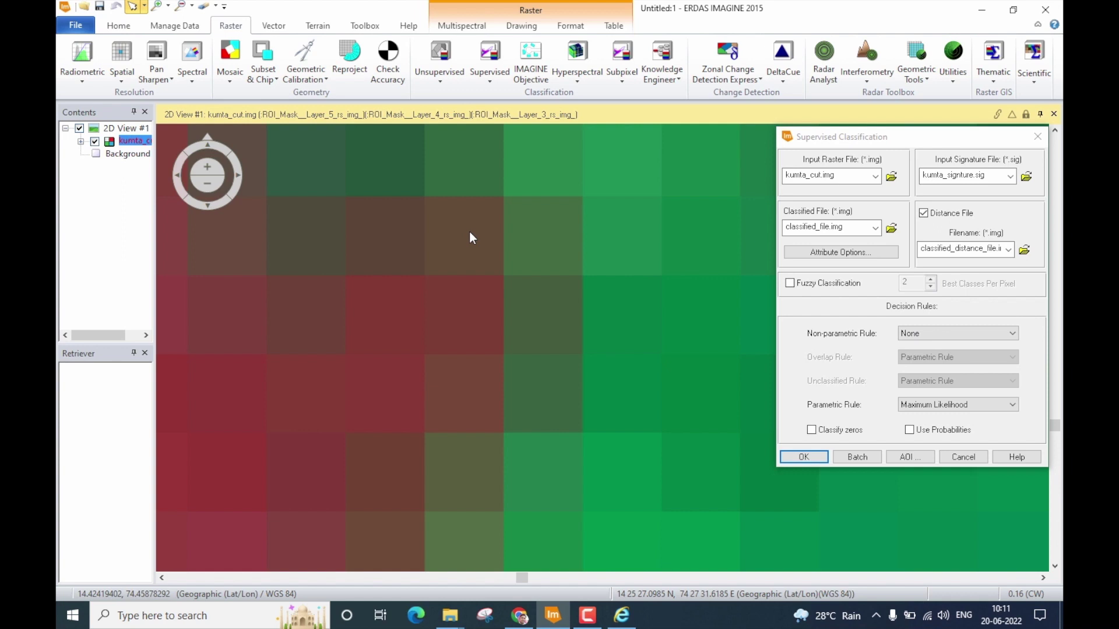
scroll(489, 271, down, 2)
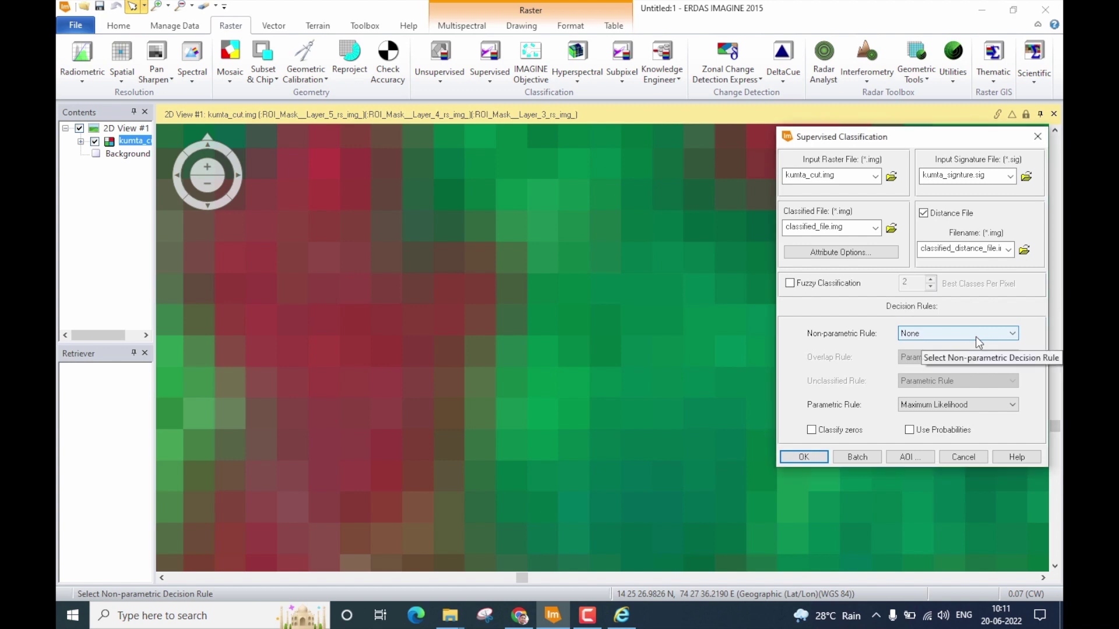
- Set the non-parametric rule to Parallelepiped and run the supervised classification, closing the process list once it is done
click(976, 337)
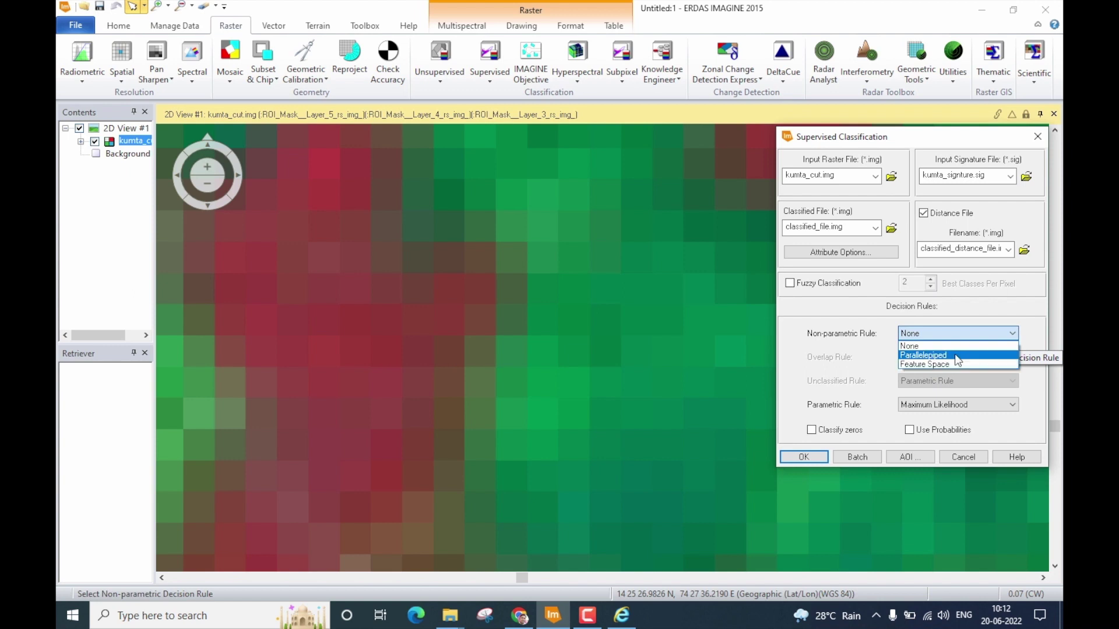
click(955, 355)
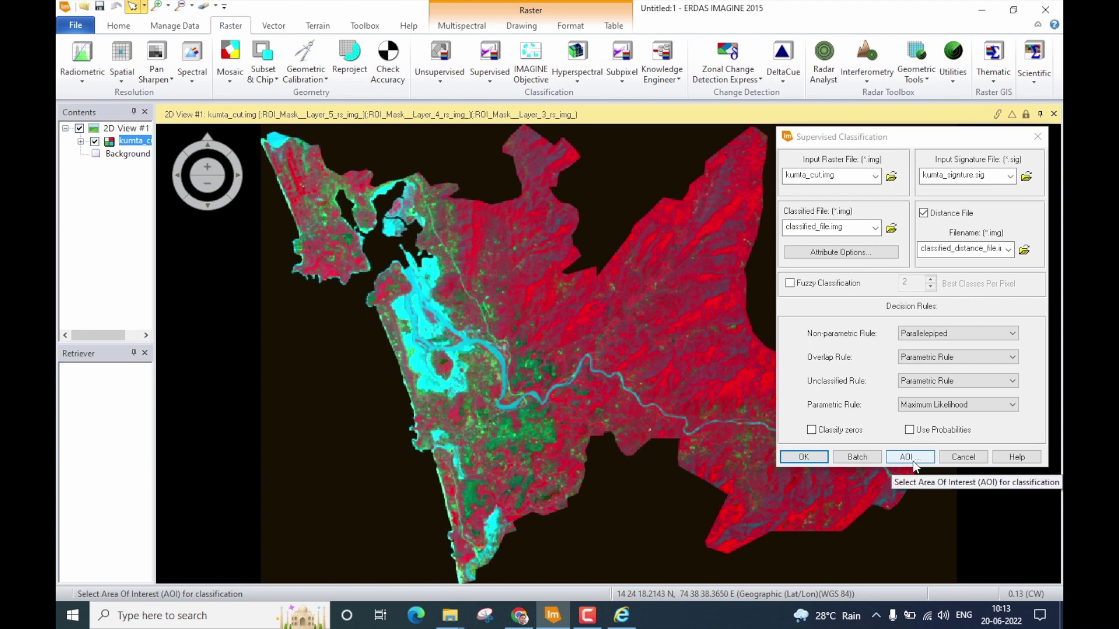
click(811, 460)
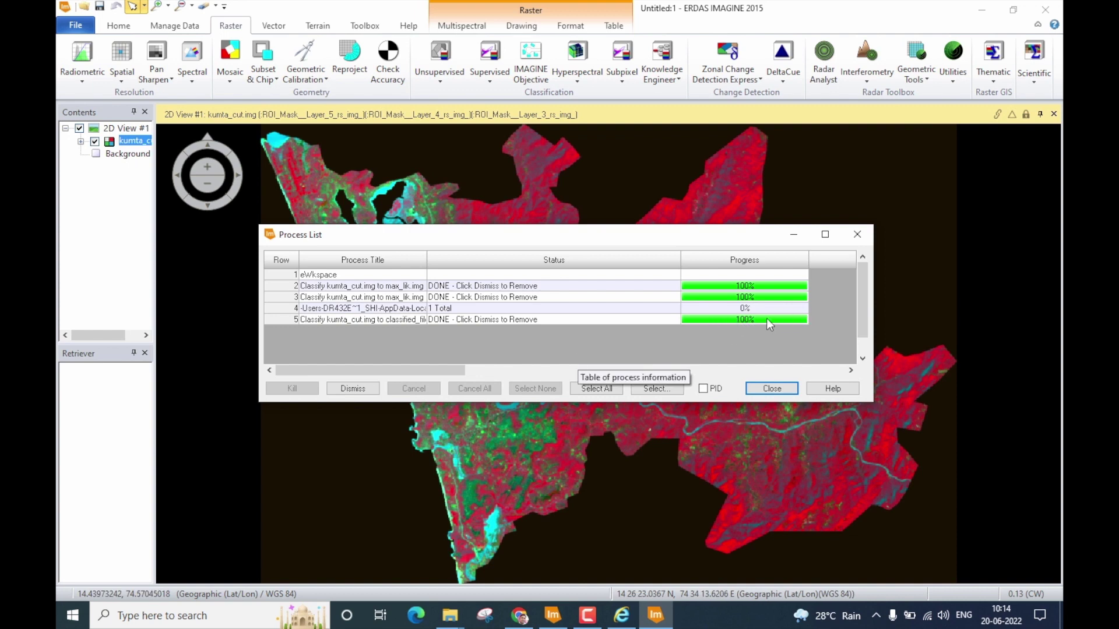
click(779, 389)
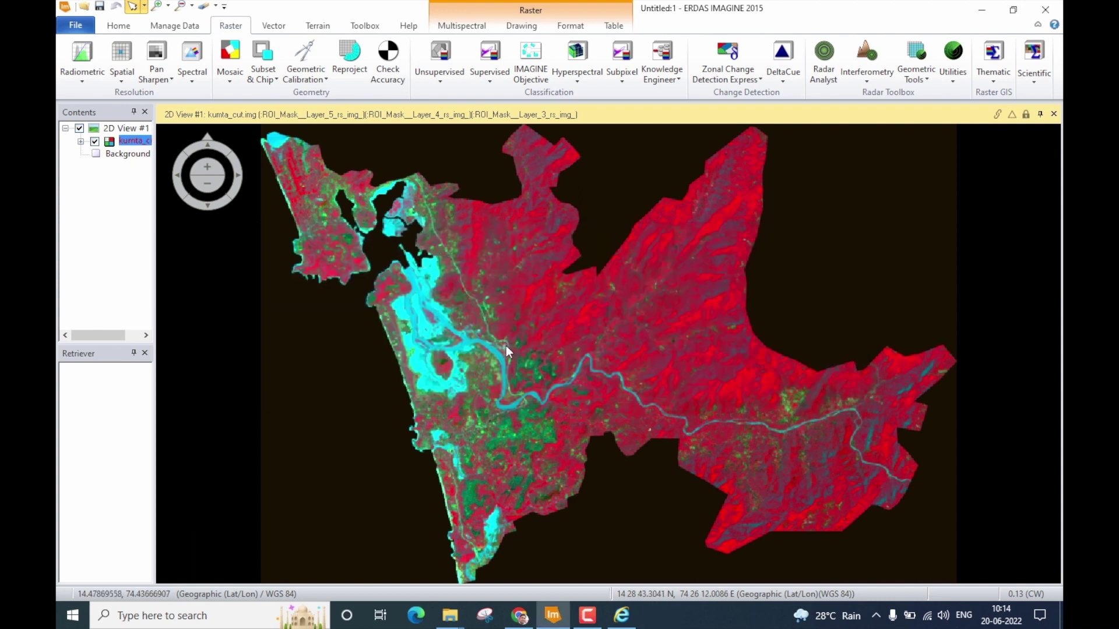
- Add classified_file.img from the Classified Data folder as a layer over the satellite image
click(83, 9)
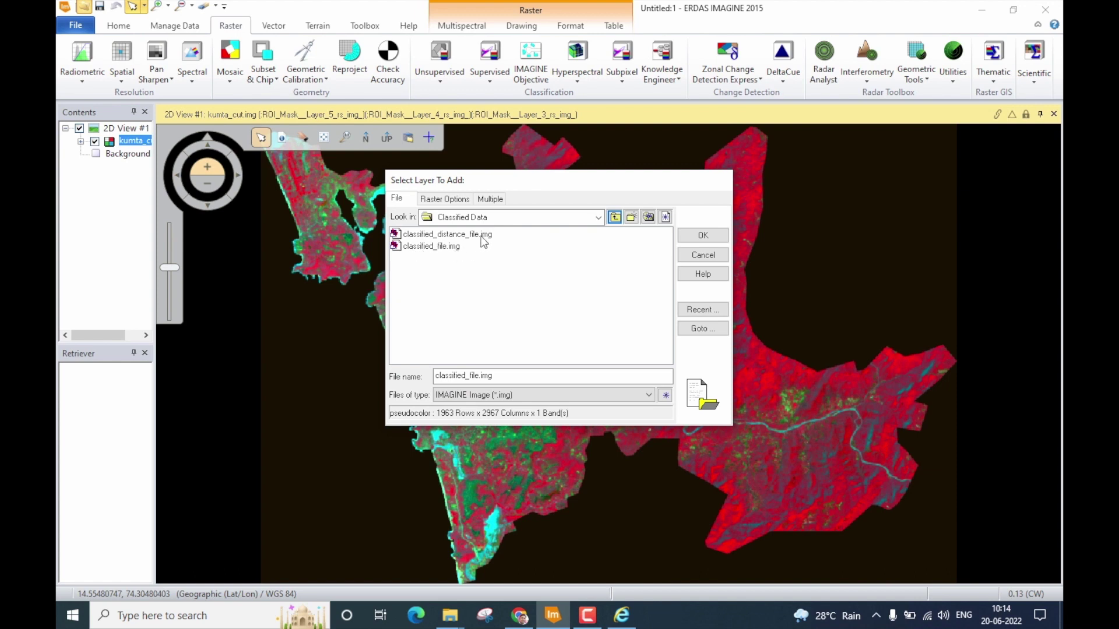
click(436, 236)
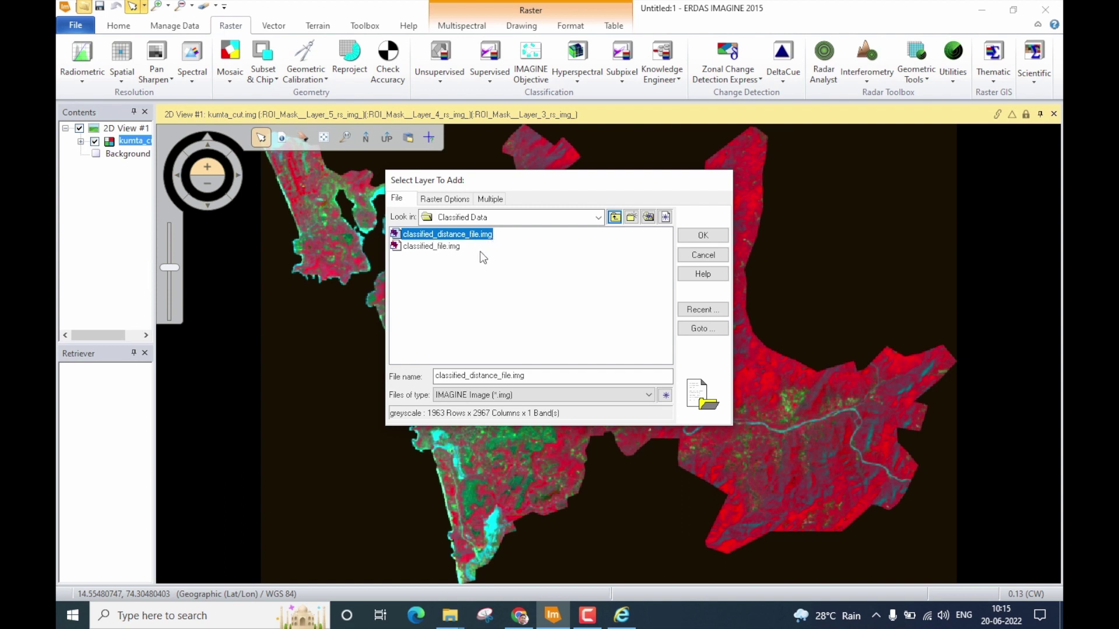
click(432, 247)
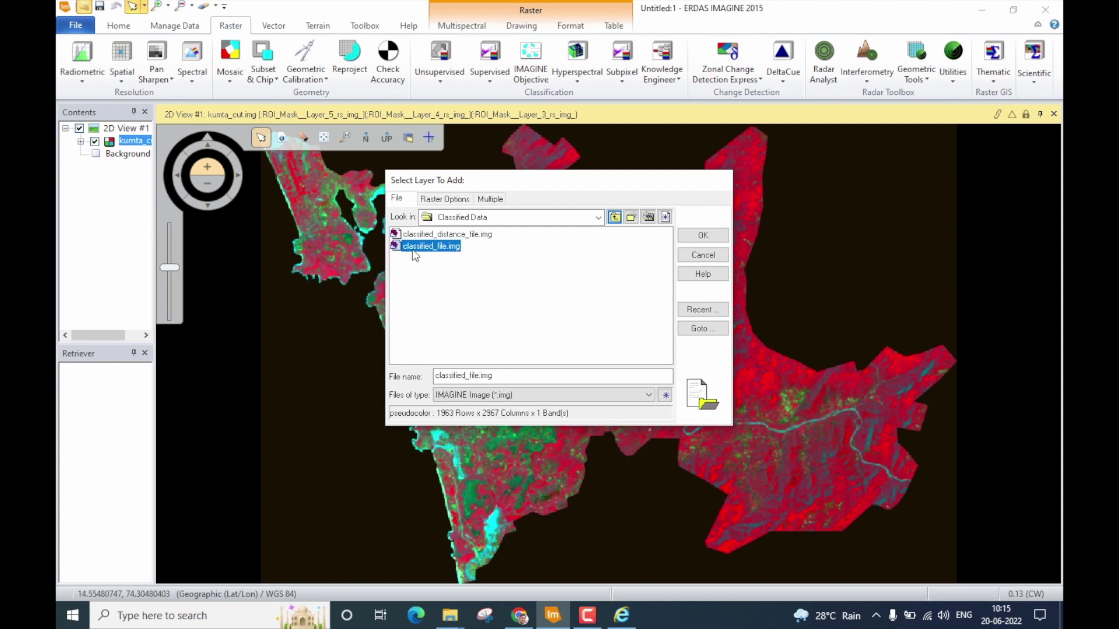
click(703, 235)
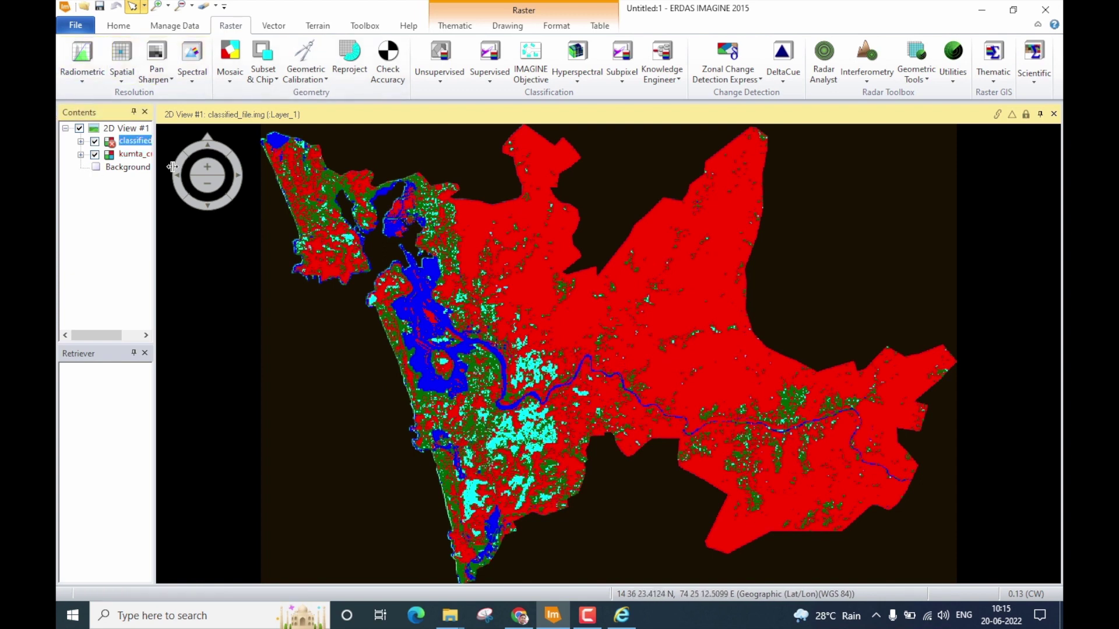
- Expand the class list of classified_file.img, widen the contents area to show full class names, and correct the layer's pyramid information alert
click(81, 142)
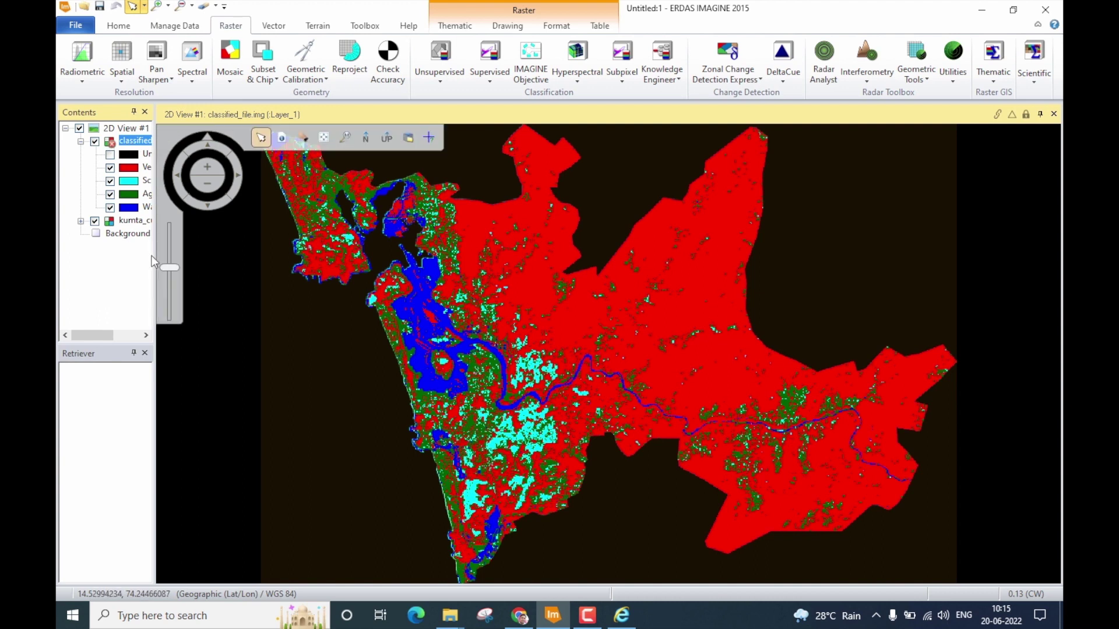
drag(243, 258, 244, 258)
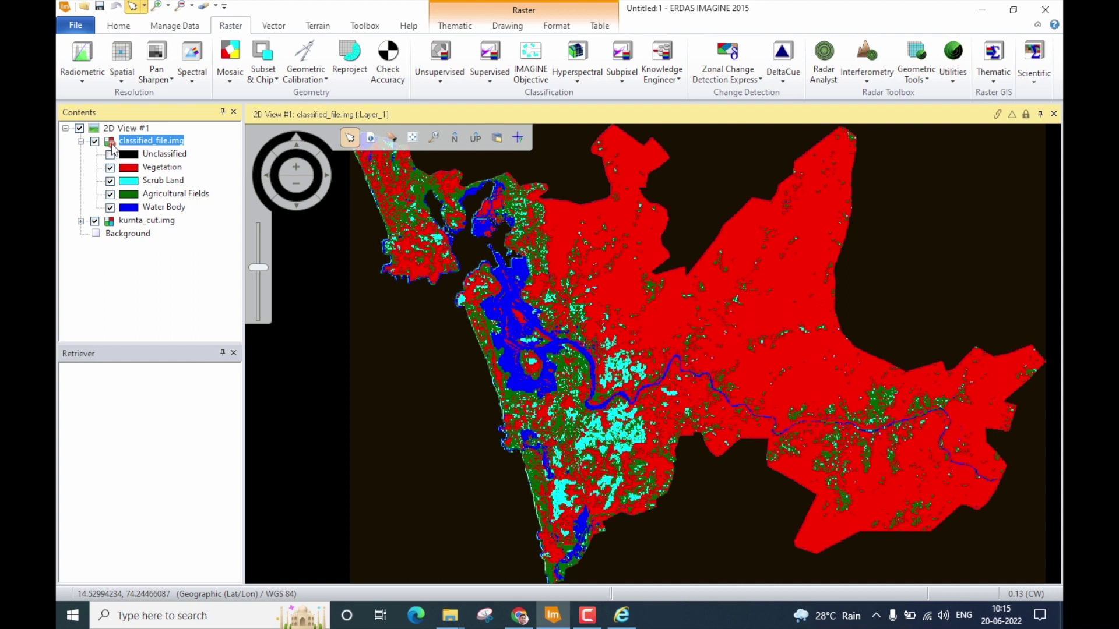
right_click(125, 142)
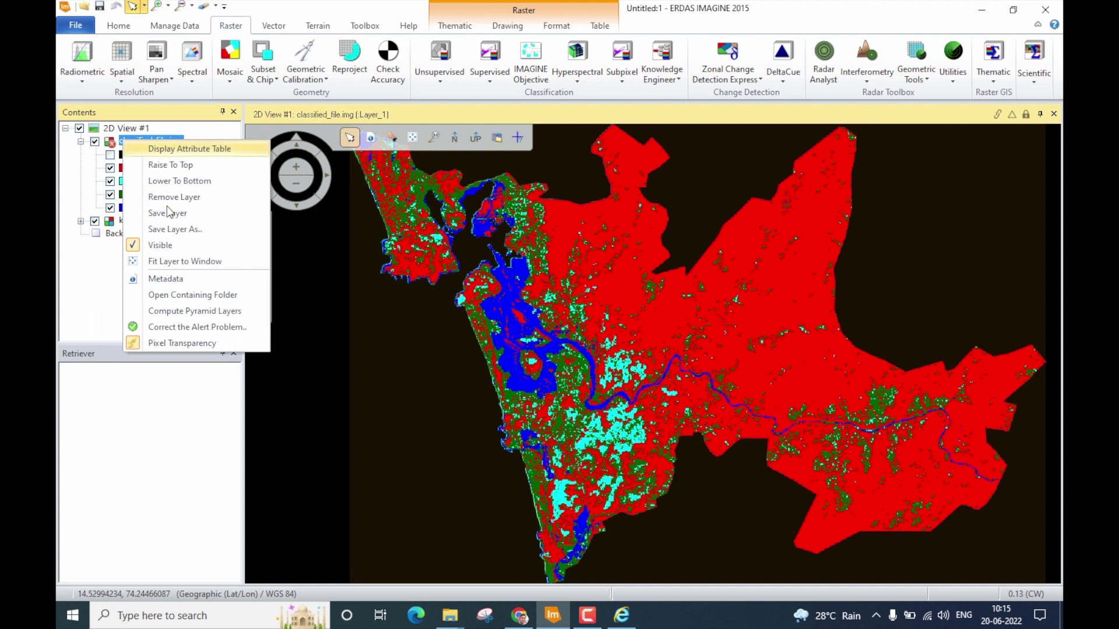
click(197, 327)
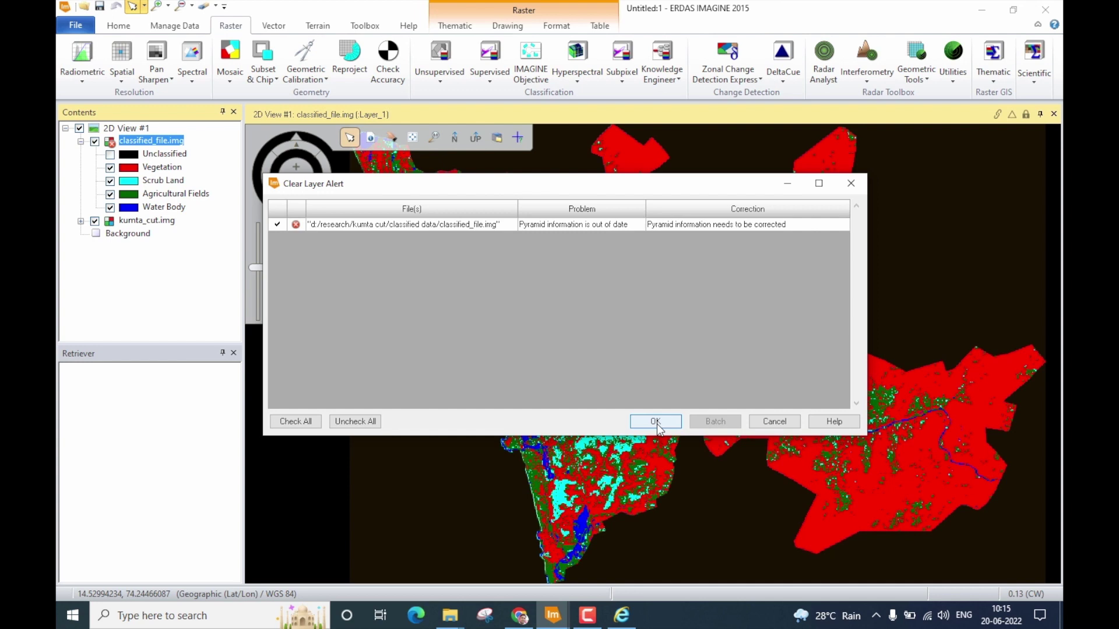
click(655, 422)
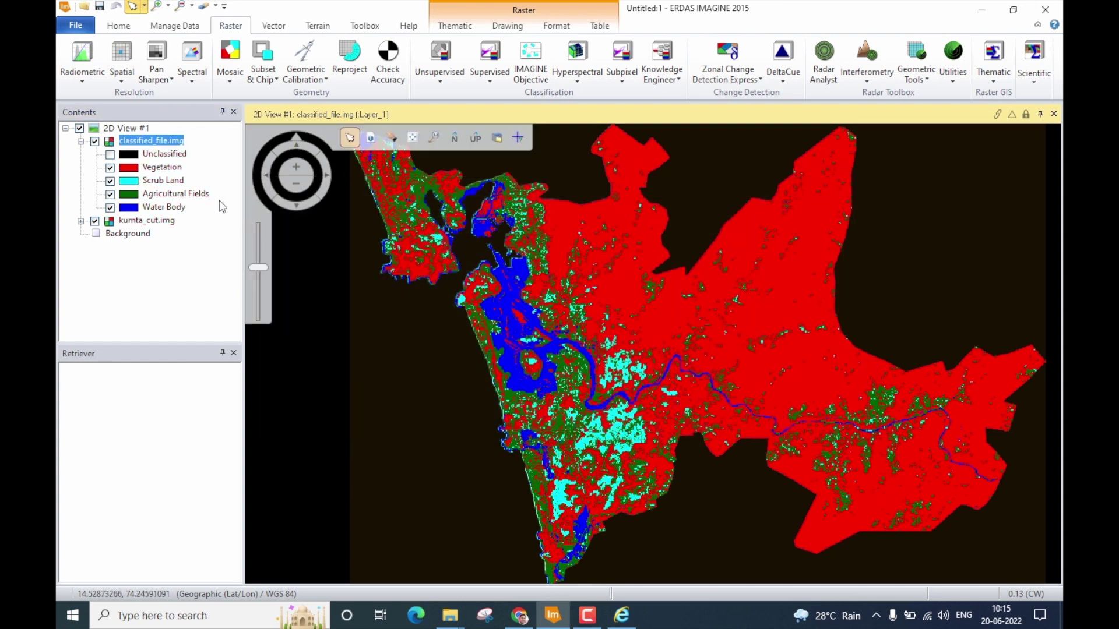
- Select the Vegetation, Scrub Land, Agricultural Fields and Water Body classes one by one and examine each class's colour and extent on the map
click(110, 154)
click(162, 169)
click(164, 181)
click(167, 194)
click(169, 208)
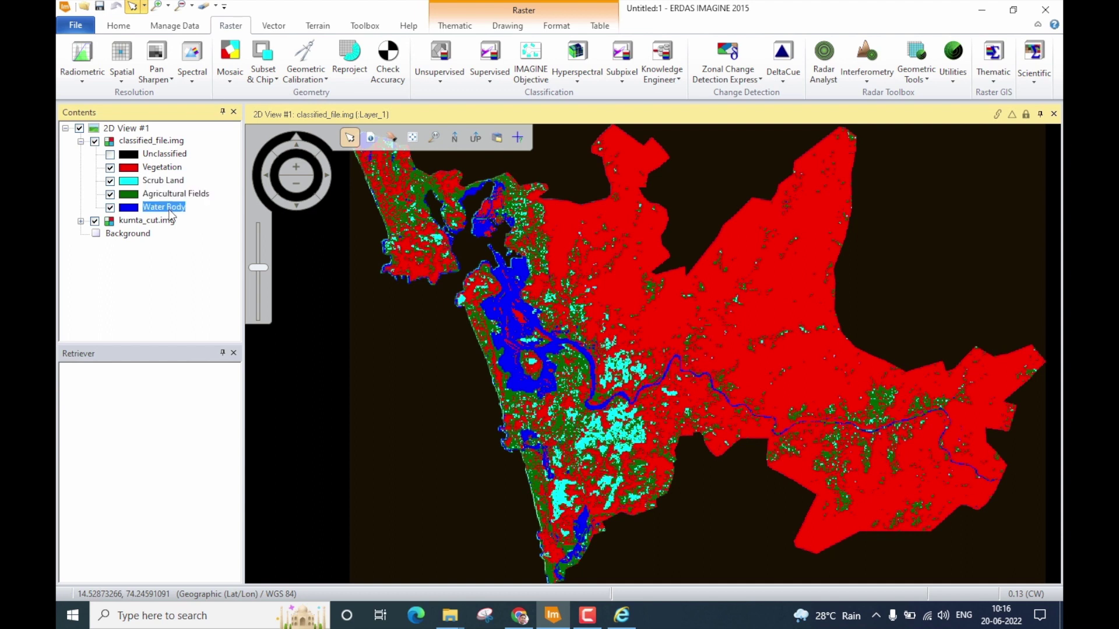
click(136, 169)
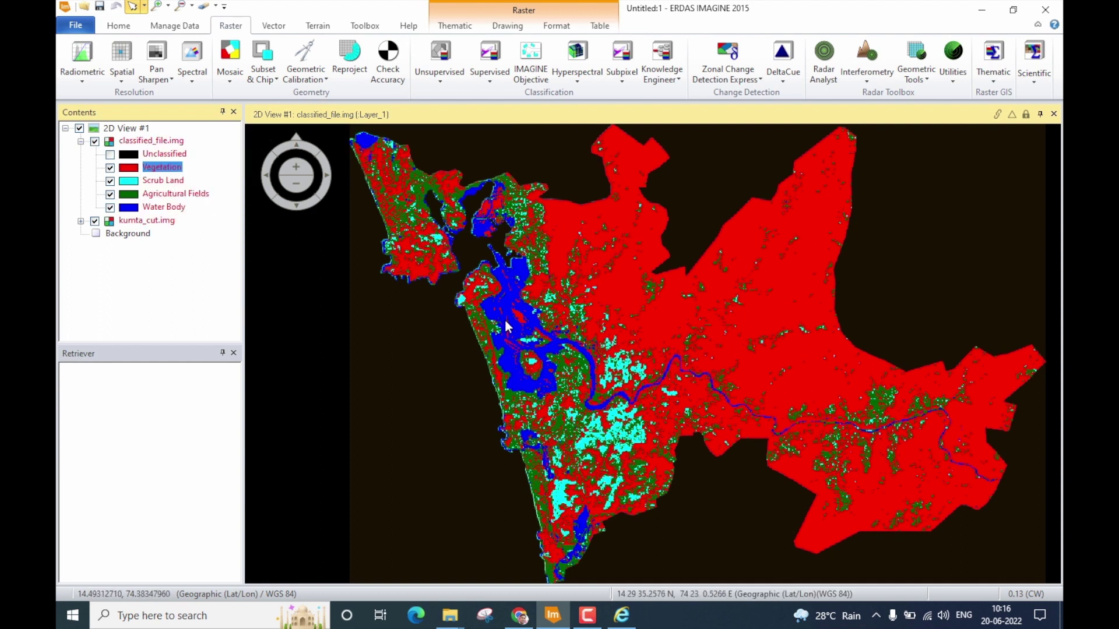
click(169, 182)
click(164, 169)
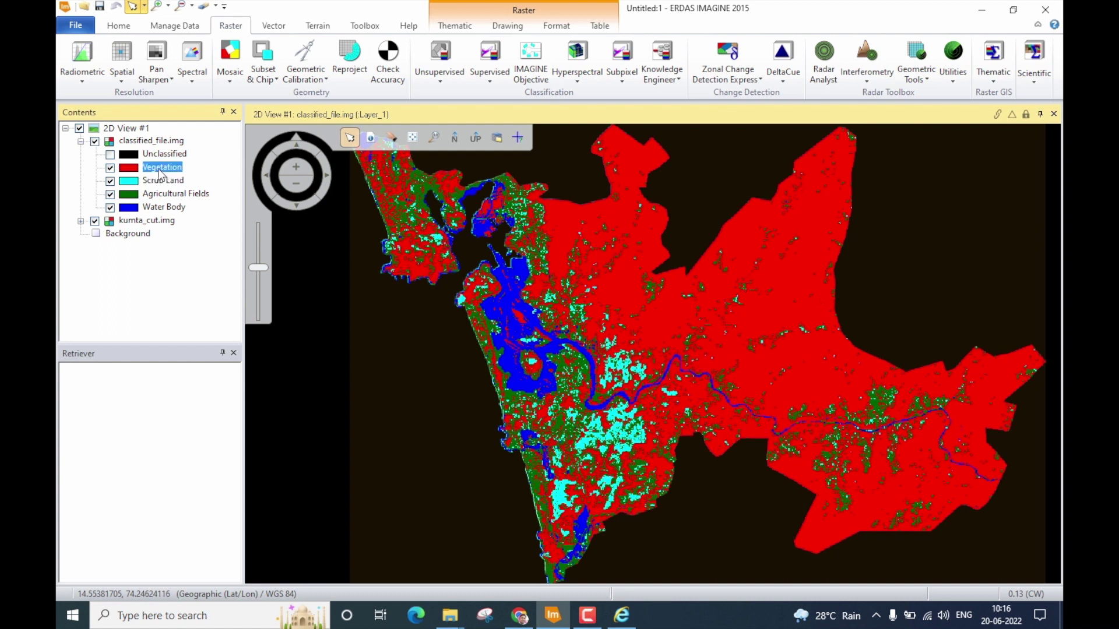
click(133, 185)
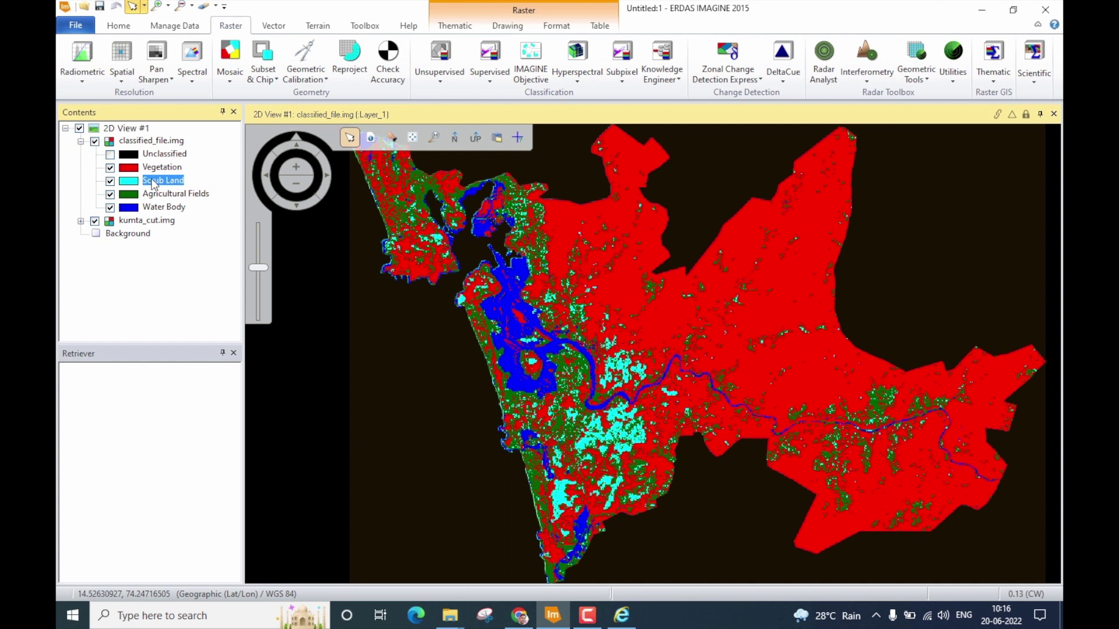
click(129, 198)
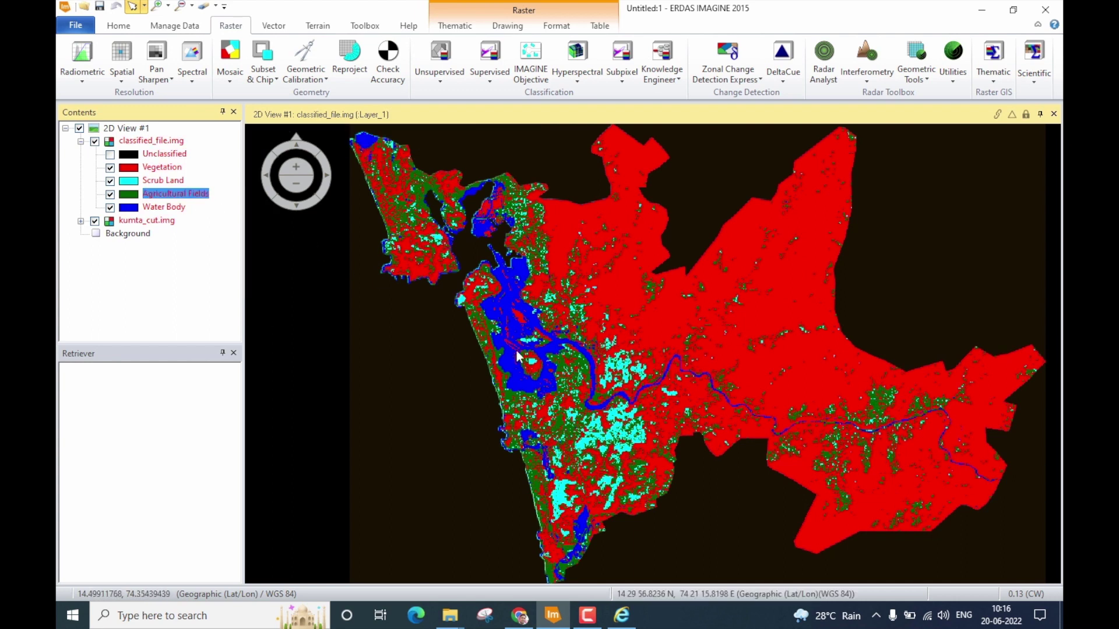
click(132, 209)
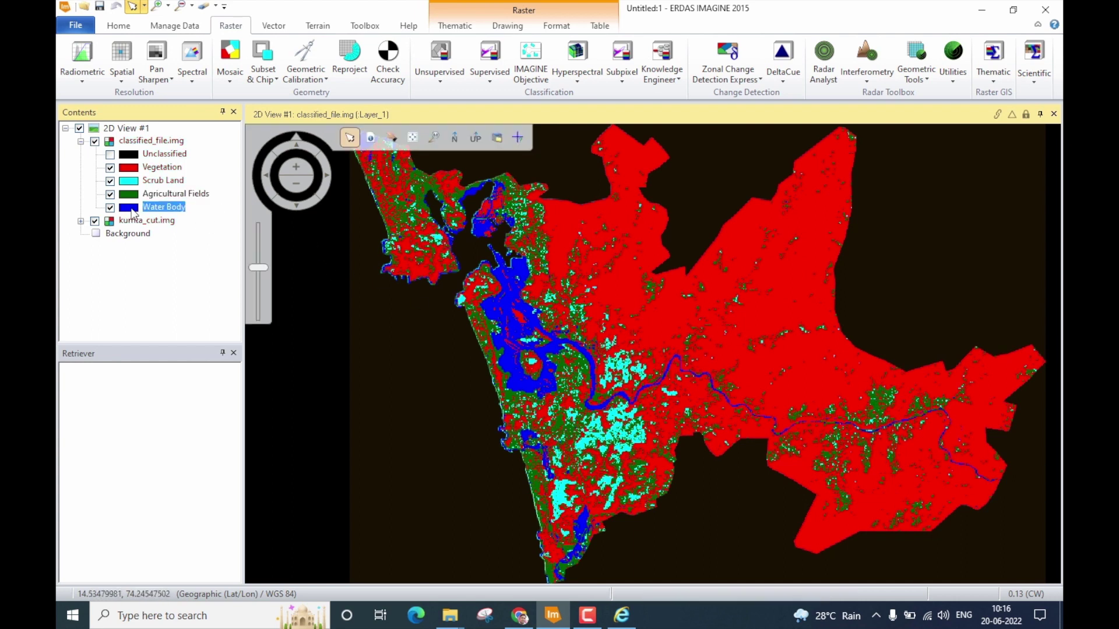